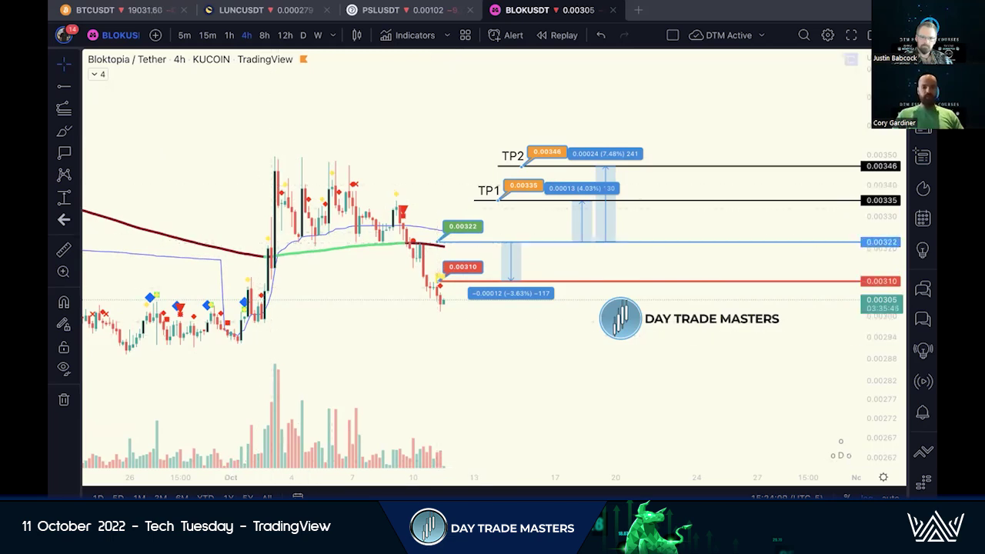
# Draw a horizontal line across the BLOKUSDT chart at the 0.00322 entry level.
pyautogui.click(73, 87)
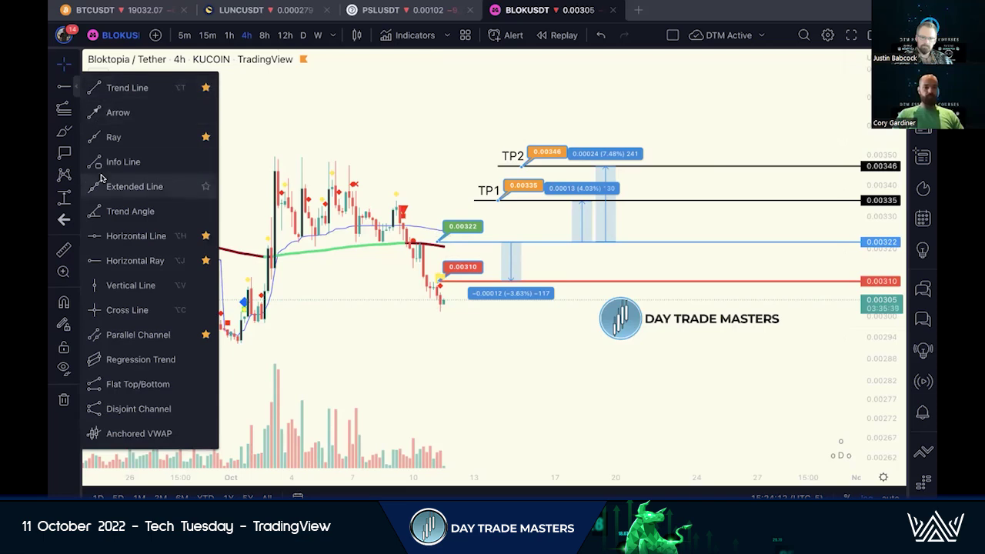
pyautogui.click(124, 241)
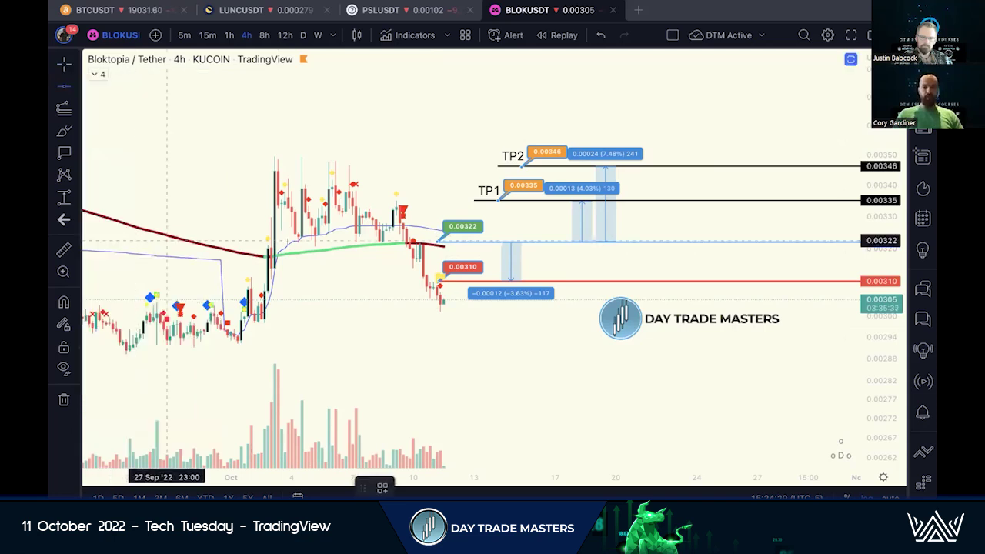
pyautogui.click(483, 241)
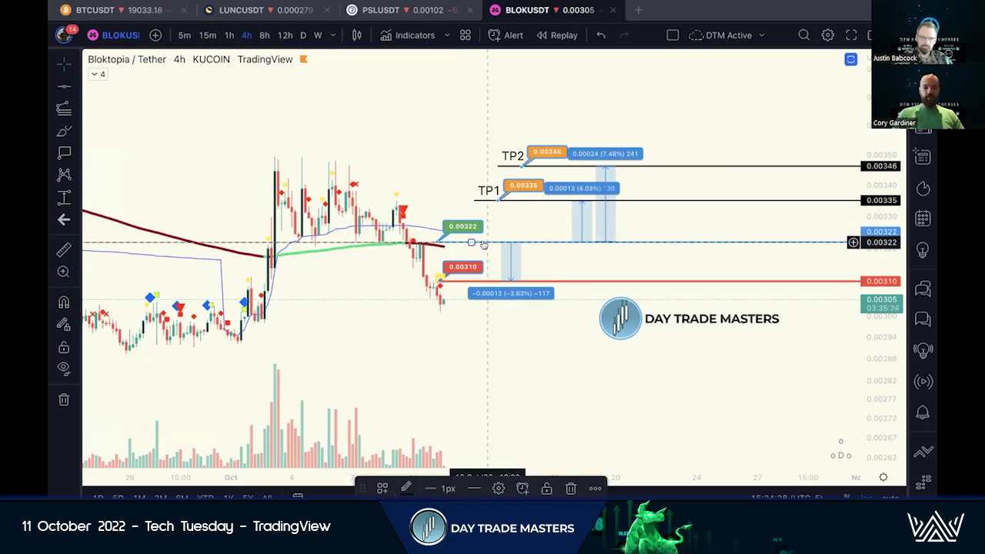
# Create a crossing alert on the horizontal line at 0.00322 with the Once Per Bar Close option.
pyautogui.rightClick(223, 244)
pyautogui.click(280, 253)
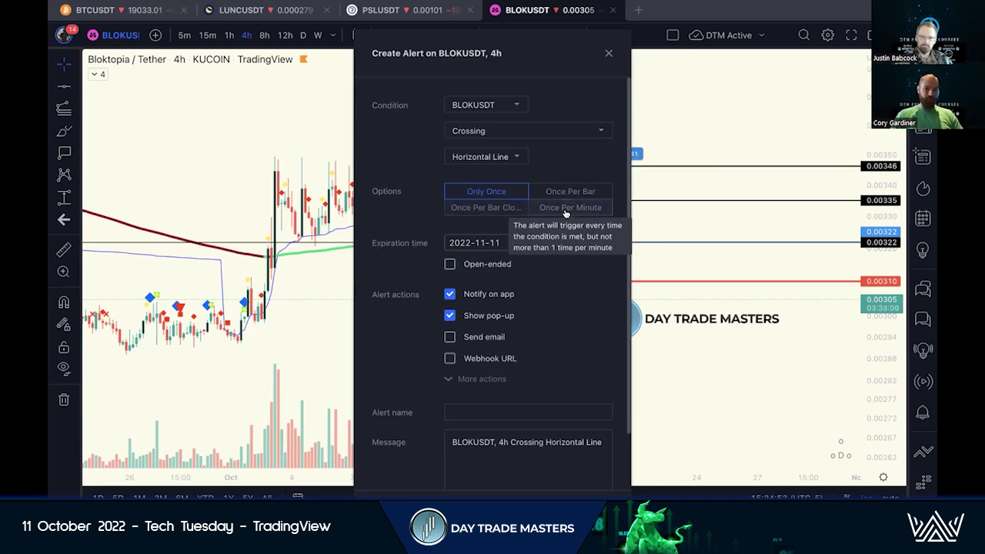
pyautogui.click(502, 208)
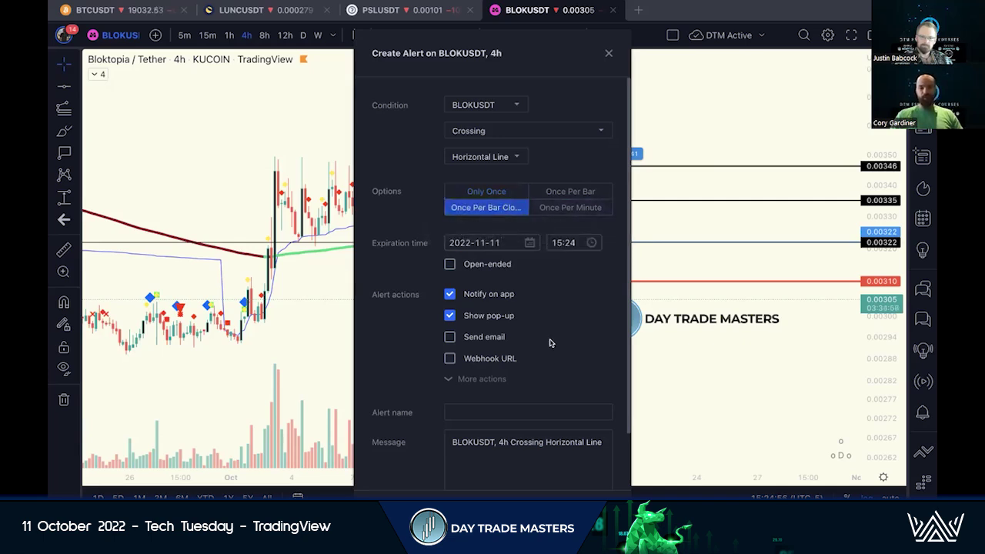
pyautogui.click(585, 499)
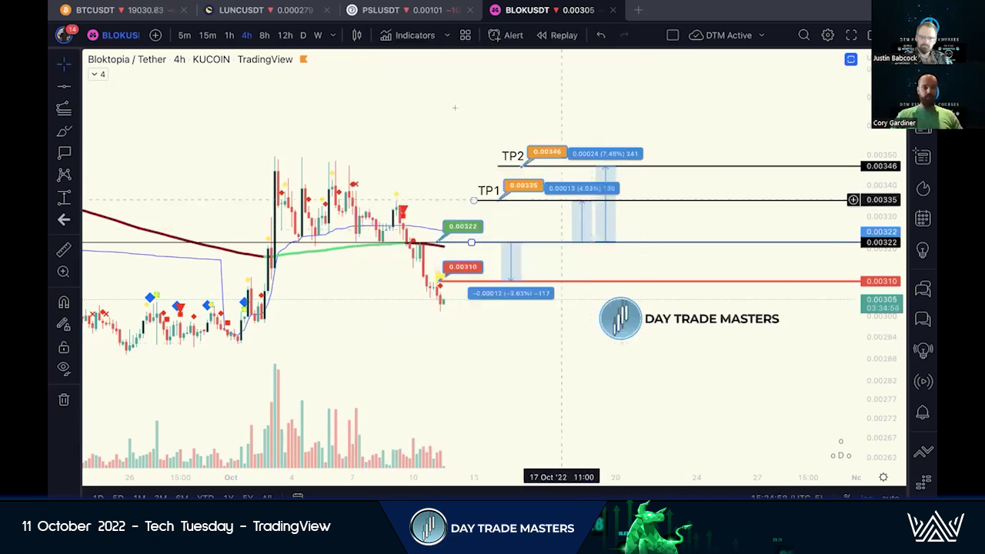
pyautogui.click(462, 245)
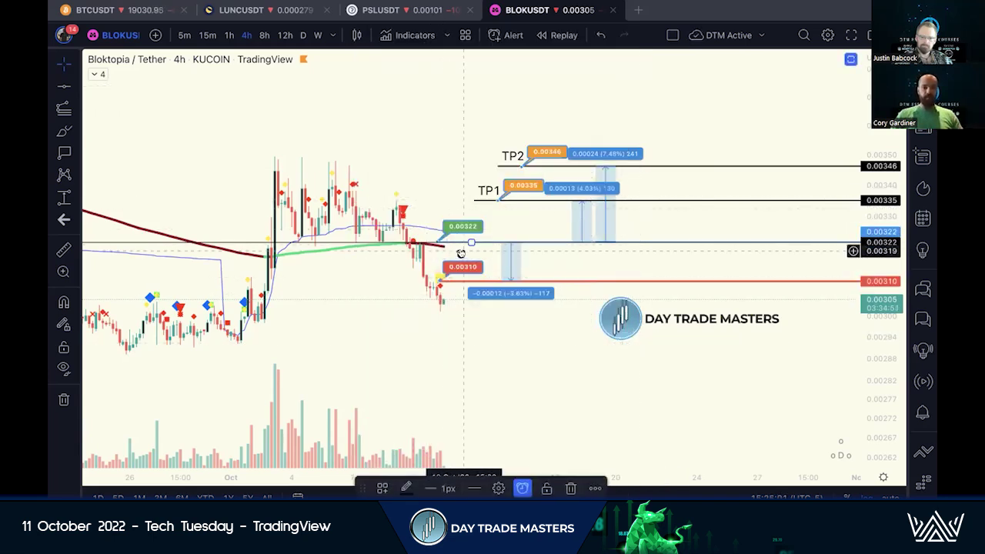
pyautogui.doubleClick(460, 253)
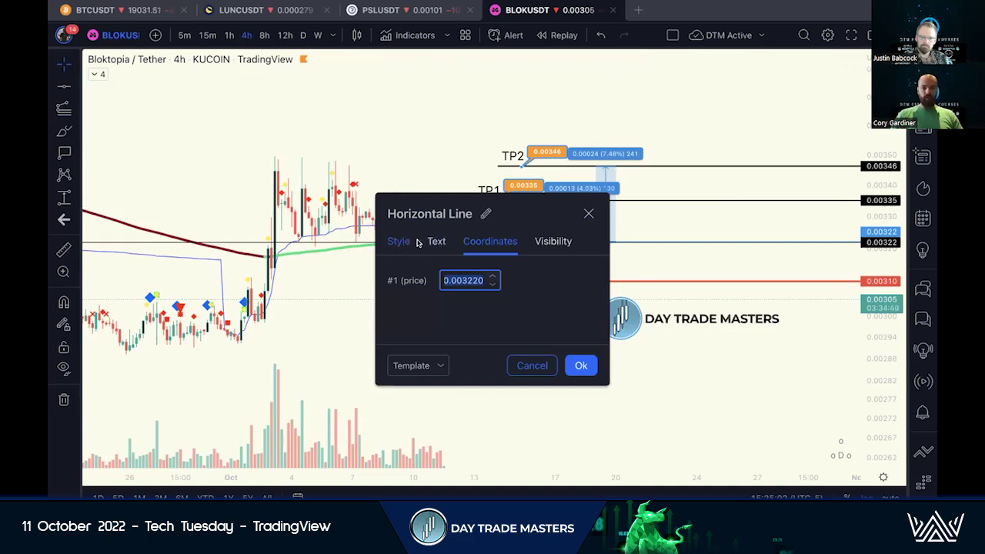
pyautogui.click(437, 242)
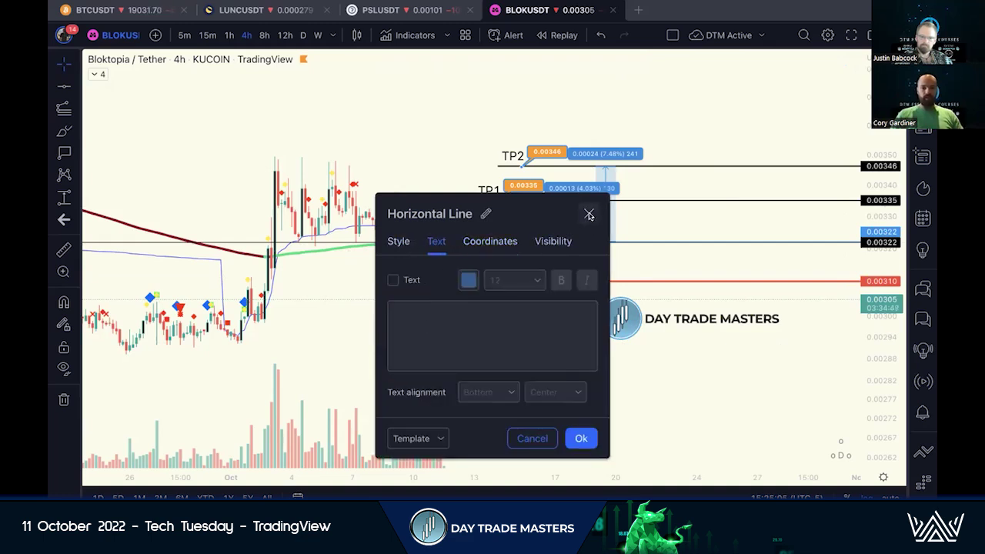
pyautogui.click(589, 213)
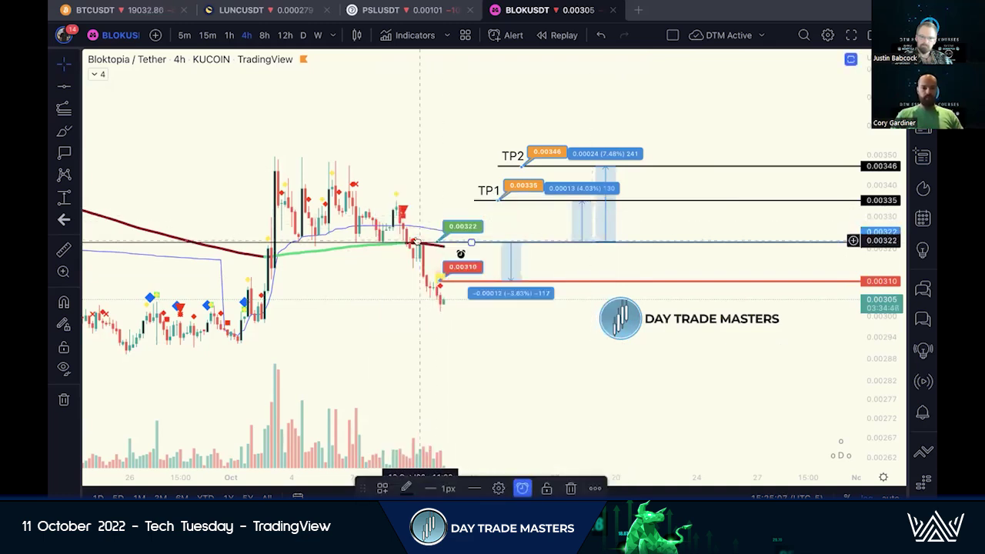
# Edit the horizontal line's alert, setting its message to "Entry Zone Hit - Trade Setup DTM".
pyautogui.rightClick(416, 241)
pyautogui.click(462, 256)
pyautogui.click(486, 207)
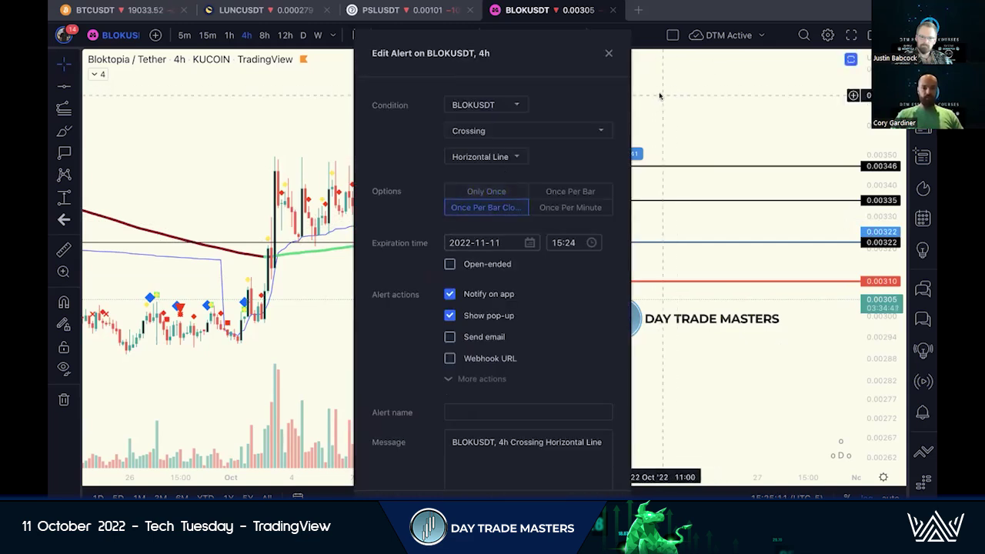
pyautogui.tripleClick(523, 444)
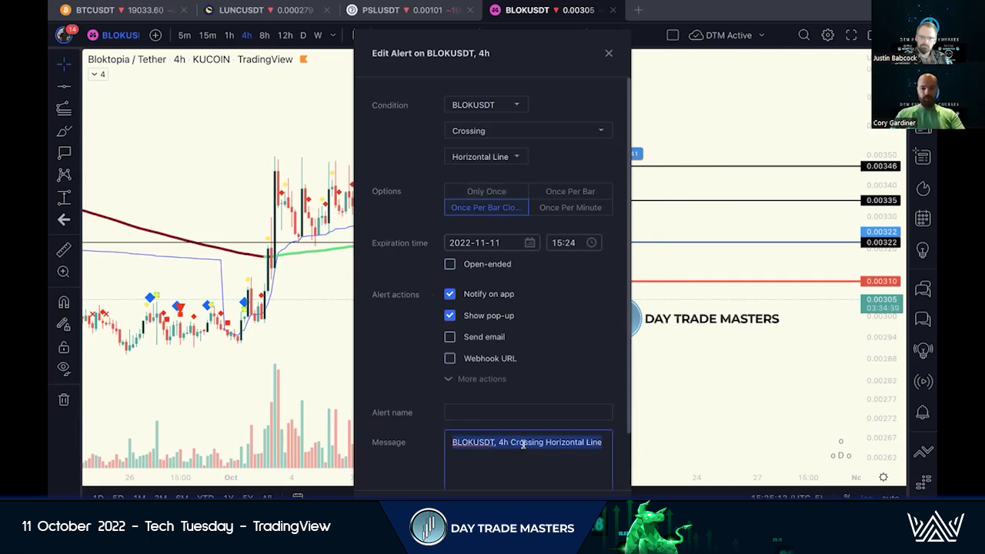
pyautogui.write('Entry Zone Hit - Trade Setup DTM')
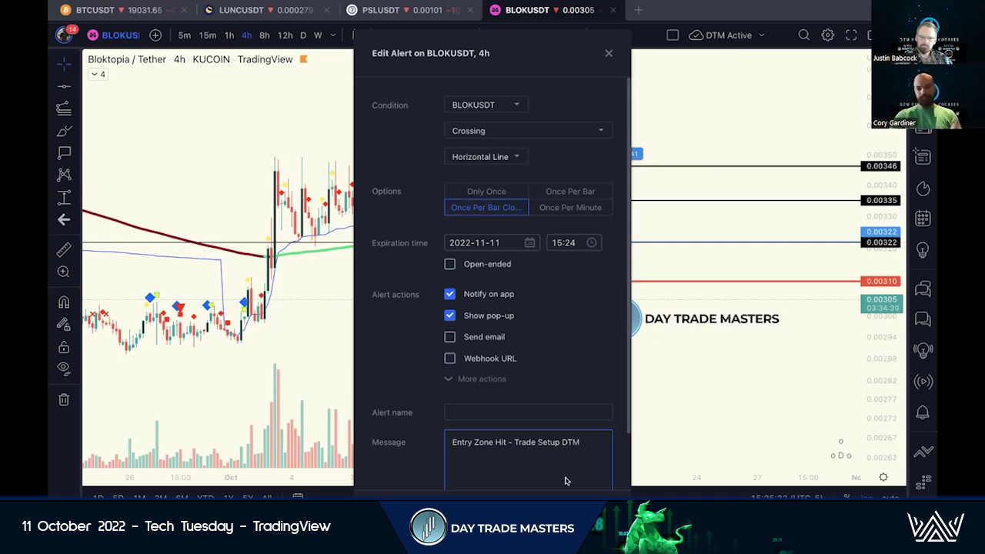
pyautogui.press('Escape')
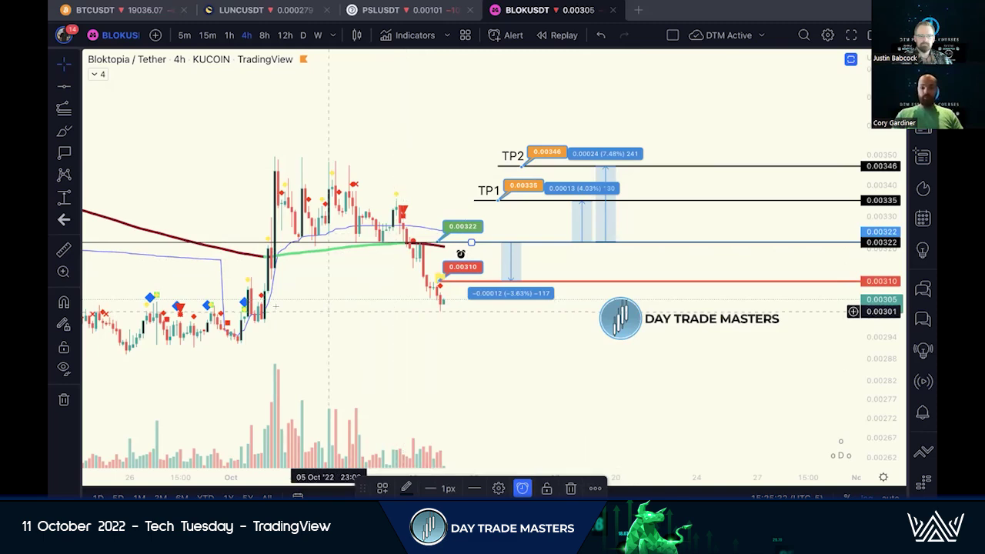
# Draw a path from about 0.00304 up to 0.00329, back to 0.00322 and up to about 0.00336, and delete it.
pyautogui.scroll(2, 362, 367)
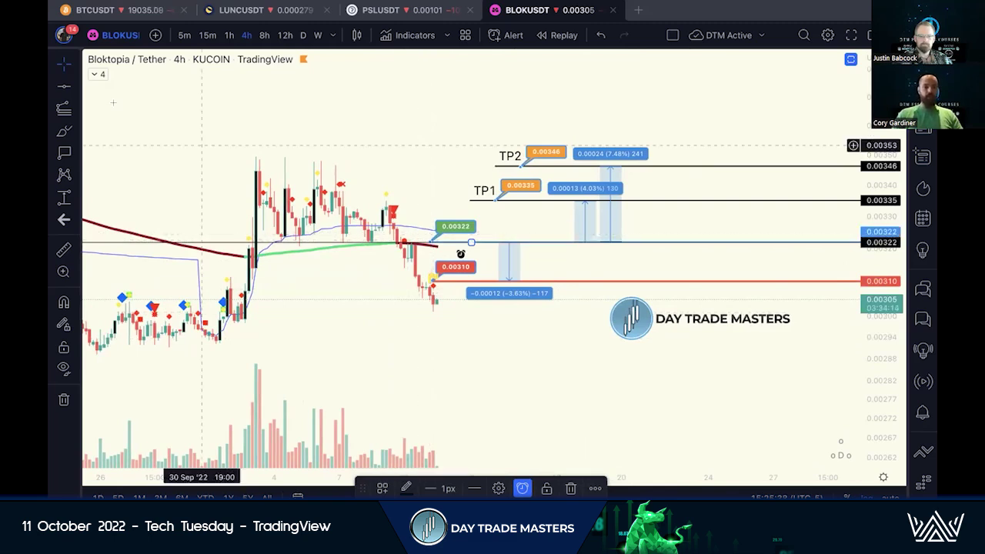
pyautogui.click(76, 87)
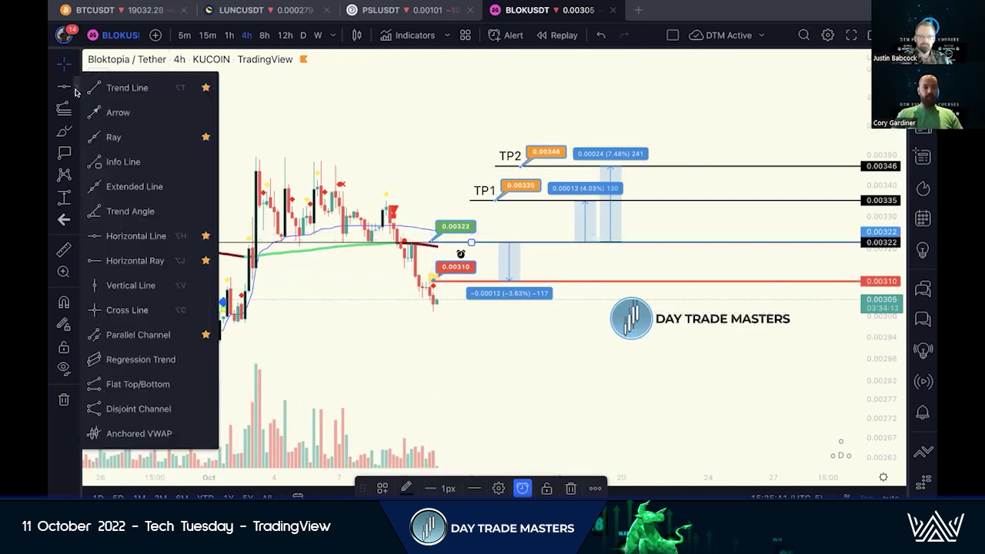
pyautogui.click(74, 127)
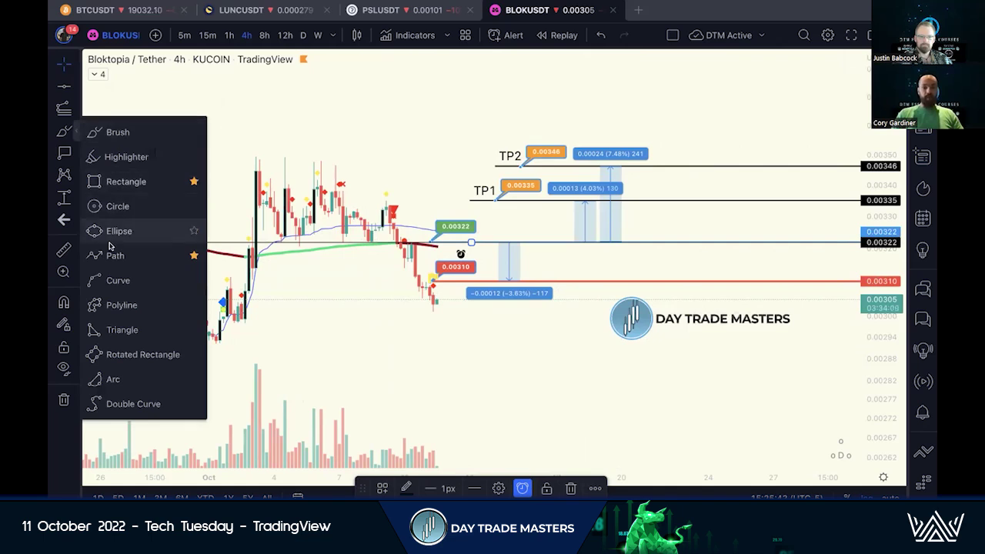
pyautogui.click(108, 255)
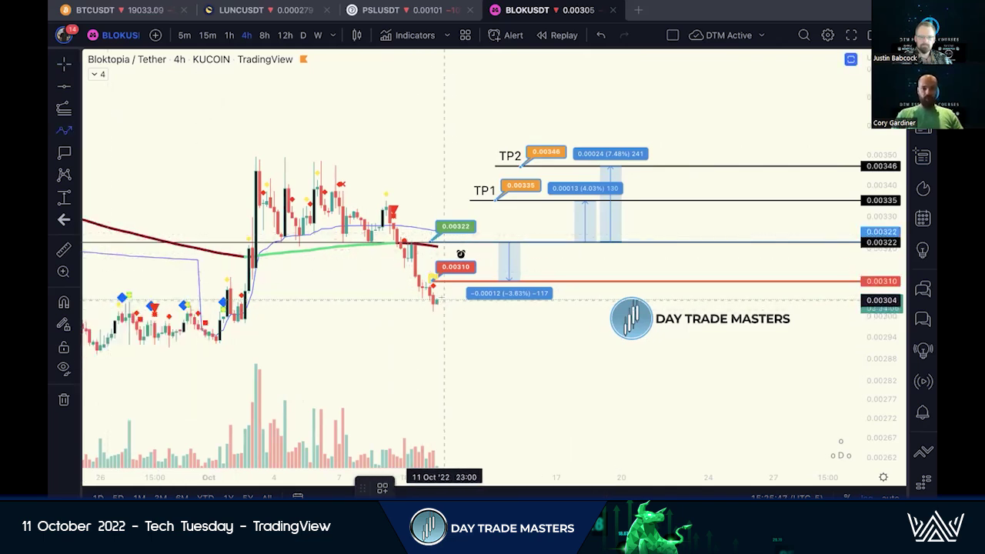
pyautogui.click(444, 300)
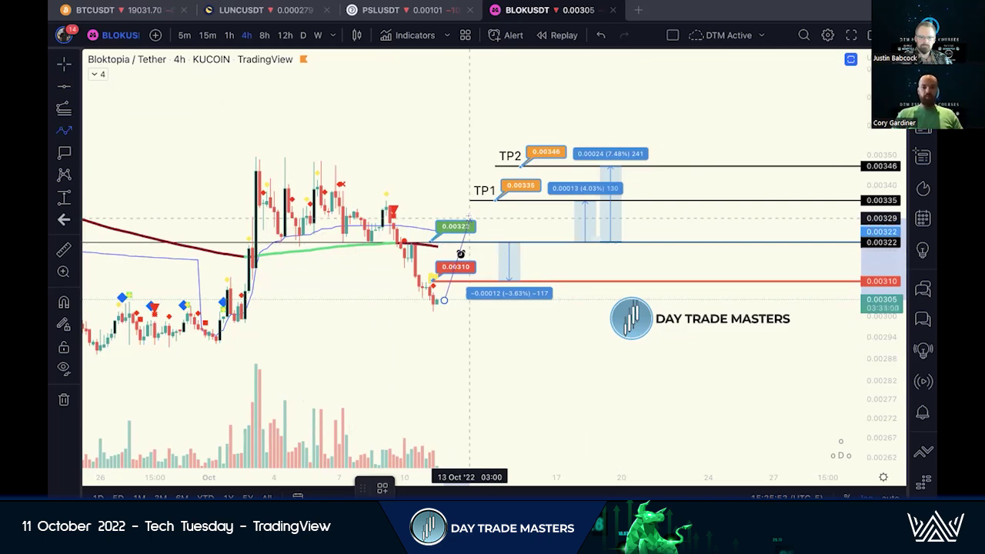
pyautogui.click(470, 219)
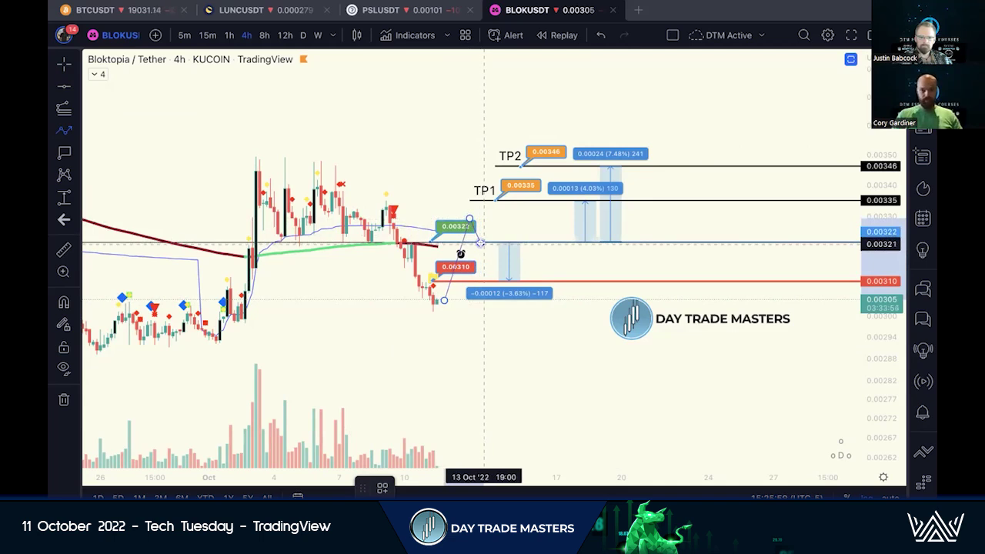
pyautogui.click(480, 243)
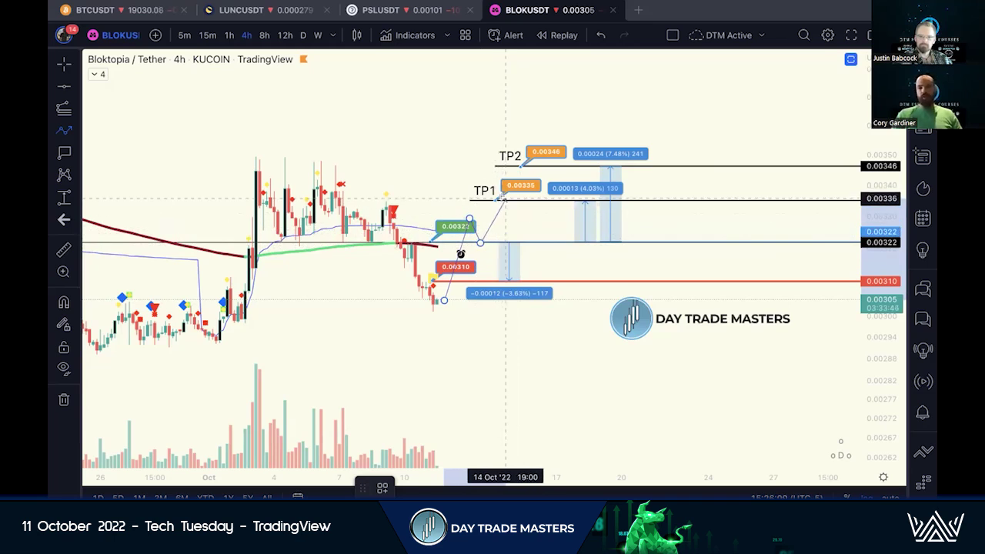
pyautogui.doubleClick(504, 198)
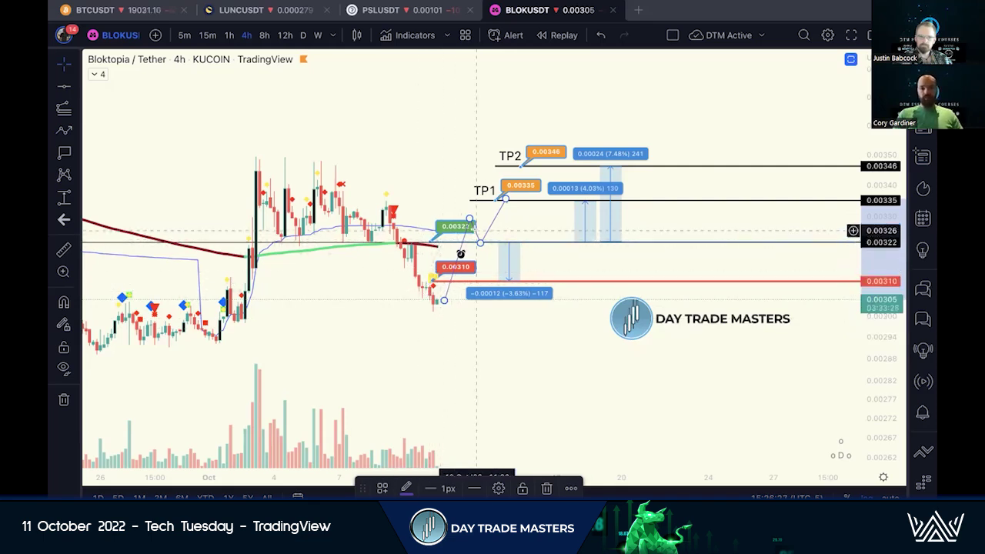
pyautogui.press('Delete')
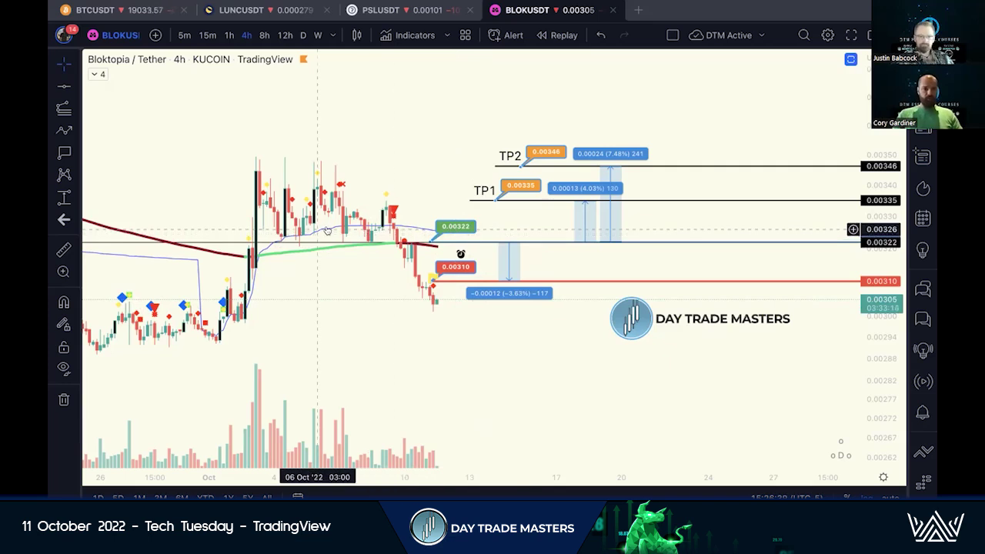
pyautogui.rightClick(222, 243)
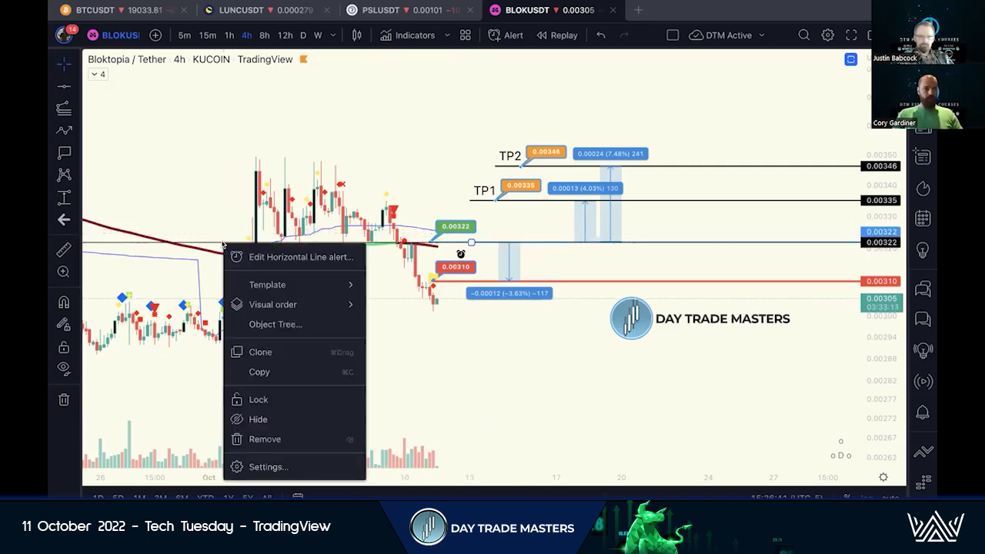
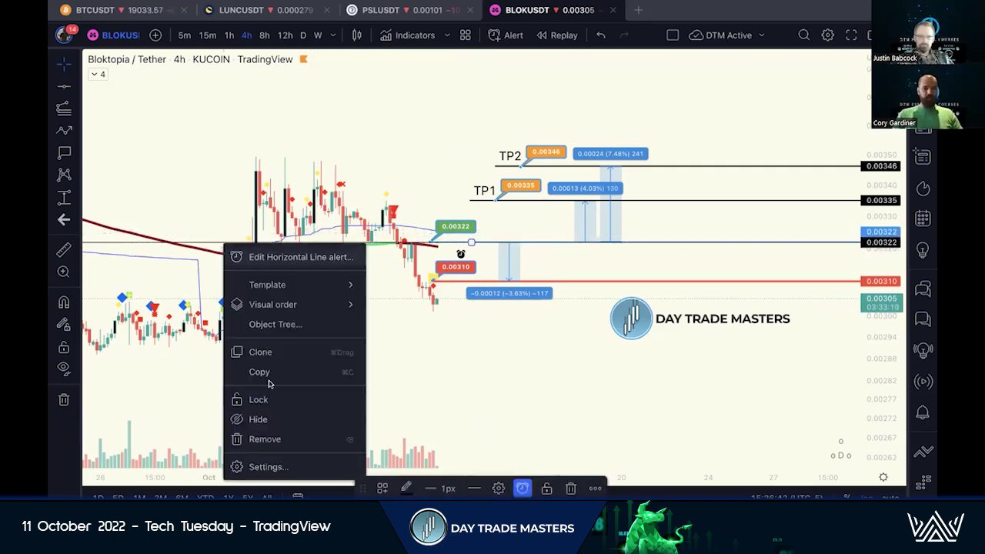
pyautogui.click(303, 208)
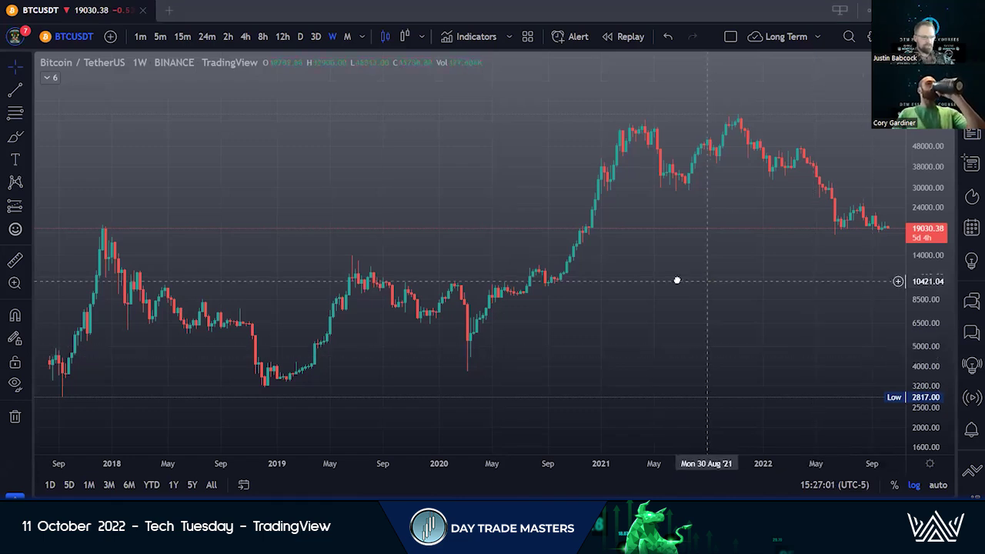
# Draw a horizontal line across the weekly BTCUSDT chart at about 19332.92.
pyautogui.moveTo(677, 280); pyautogui.dragTo(708, 268)
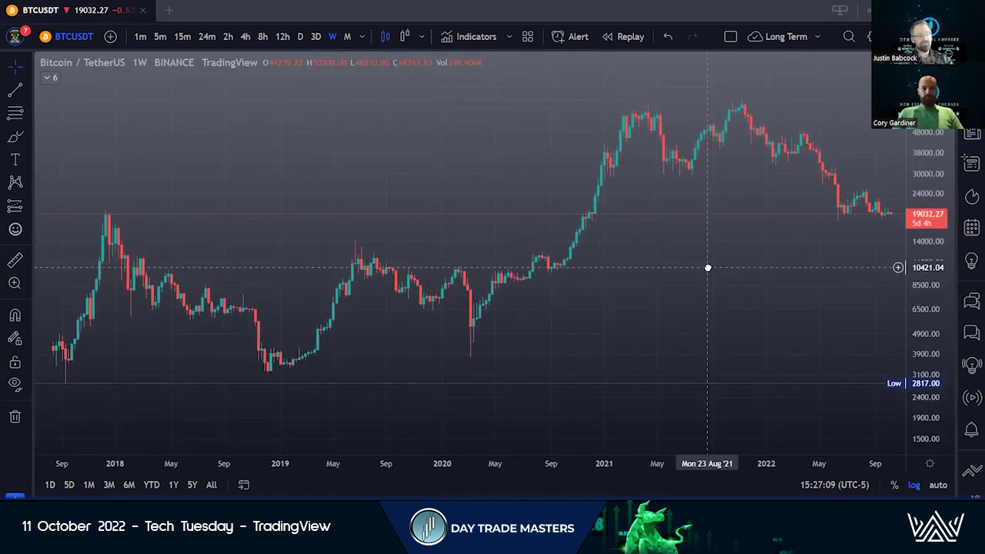
pyautogui.moveTo(708, 268); pyautogui.dragTo(705, 285)
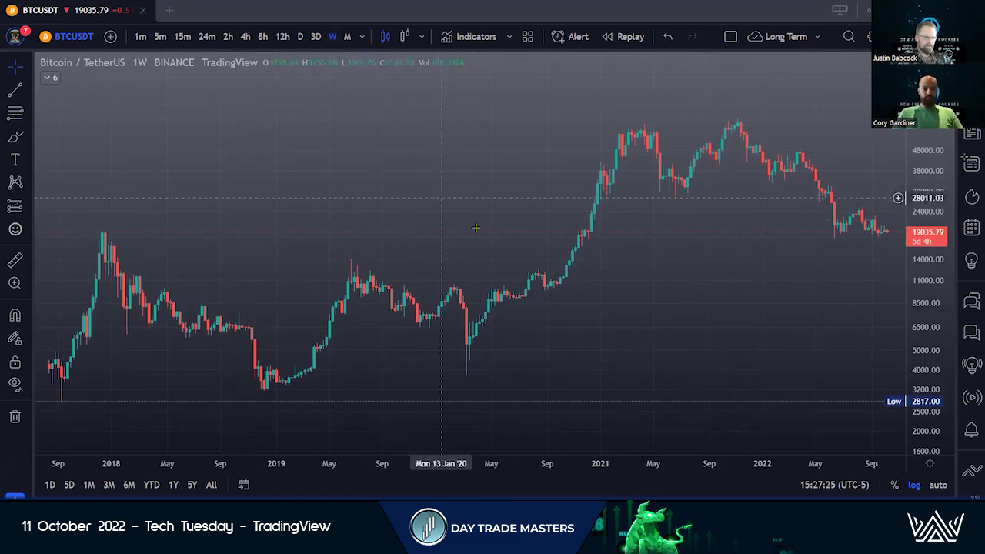
pyautogui.moveTo(473, 205)
pyautogui.mouseDown()
pyautogui.moveTo(415, 180)
pyautogui.moveTo(375, 213)
pyautogui.moveTo(413, 229)
pyautogui.moveTo(469, 205)
pyautogui.moveTo(486, 177)
pyautogui.moveTo(505, 192)
pyautogui.moveTo(510, 227)
pyautogui.moveTo(449, 228)
pyautogui.moveTo(431, 209)
pyautogui.moveTo(480, 185)
pyautogui.moveTo(469, 202)
pyautogui.mouseUp()
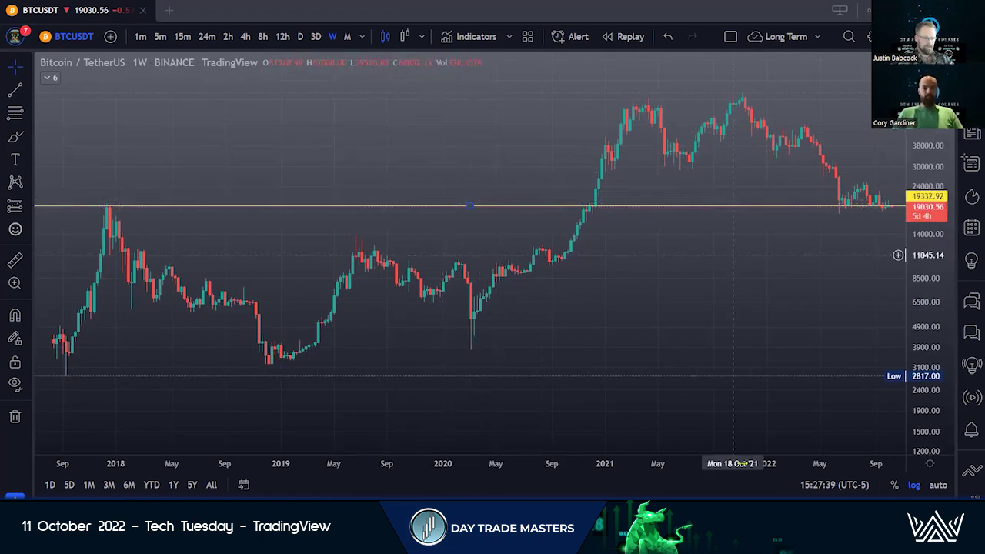
pyautogui.click(444, 214)
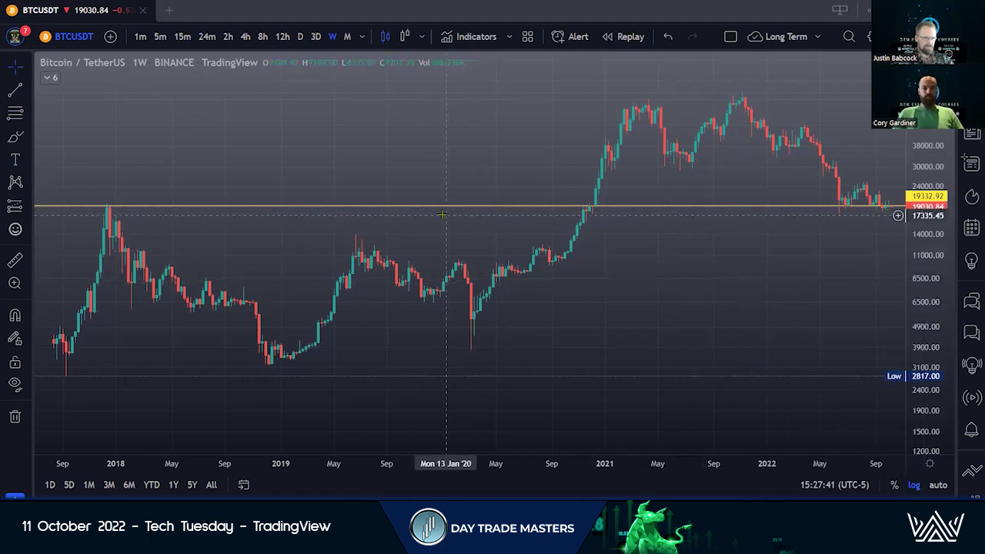
pyautogui.rightClick(448, 211)
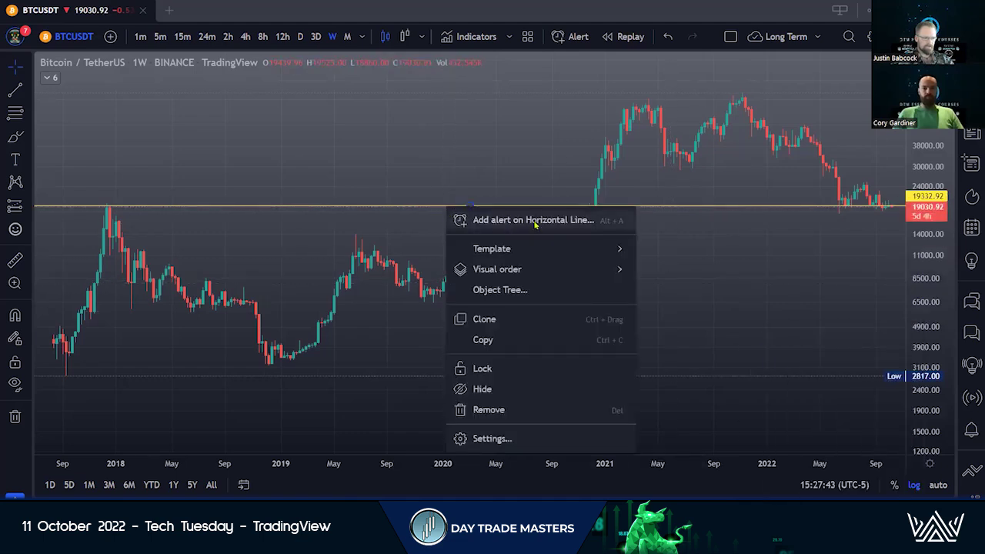
pyautogui.press('Escape')
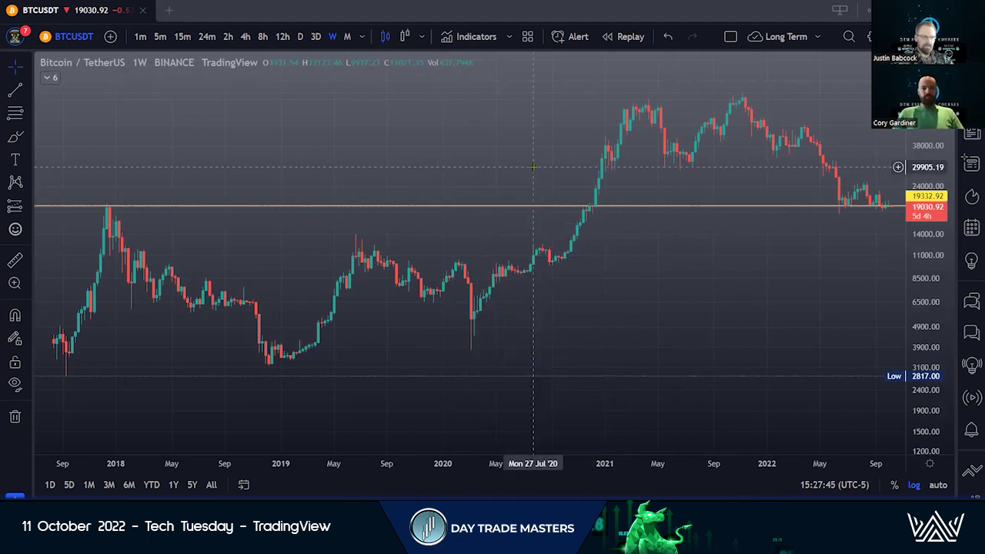
# Add horizontal lines to the weekly BTCUSDT chart at about 31238.59, 51965.53 and 66538.01.
pyautogui.moveTo(644, 275); pyautogui.dragTo(464, 341)
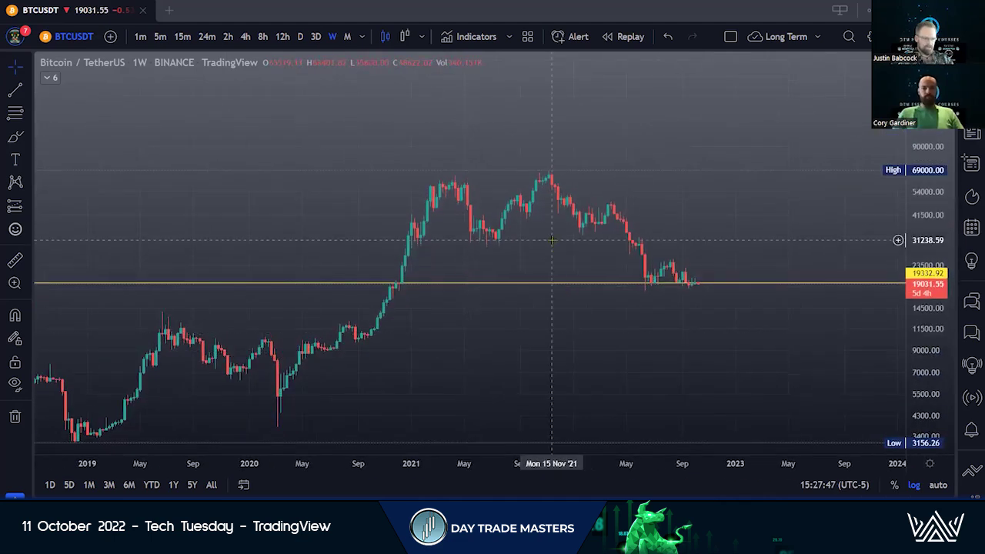
pyautogui.click(576, 179)
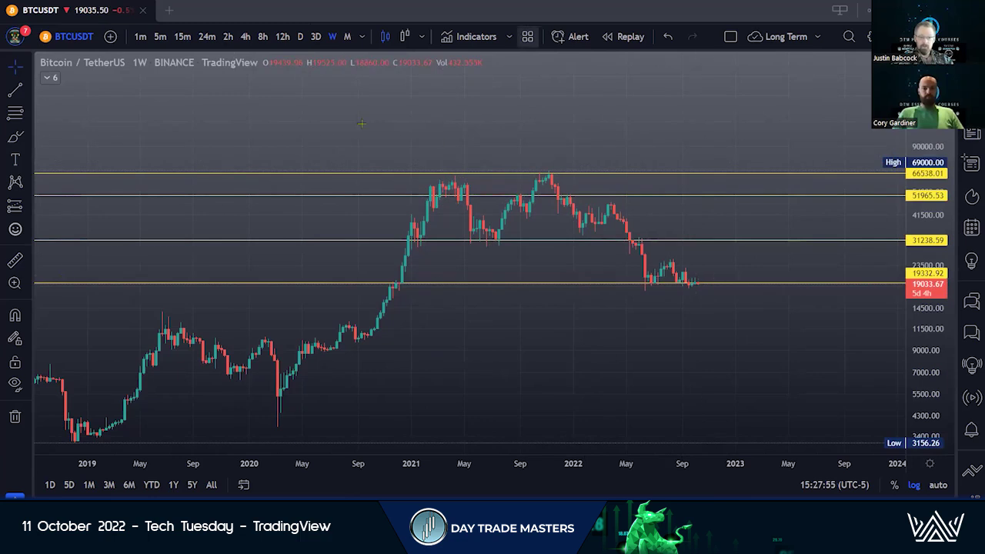
pyautogui.hscroll(3, 640, 337)
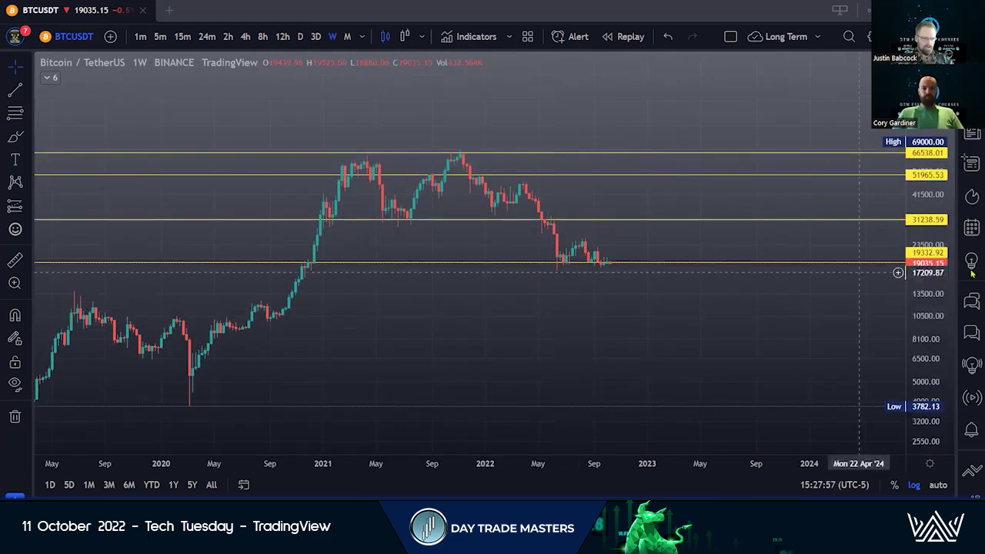
# Draw a descending trend line on the weekly BTCUSDT chart from about 69144 in November 2021 to about 15245 in July 2023.
pyautogui.scroll(3, 665, 349)
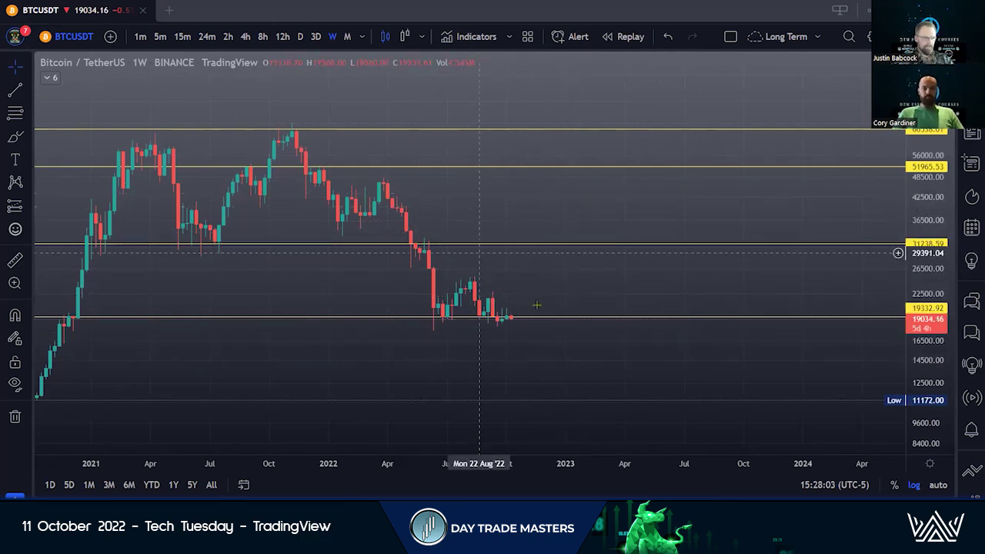
pyautogui.hscroll(-3, 516, 244)
pyautogui.click(15, 90)
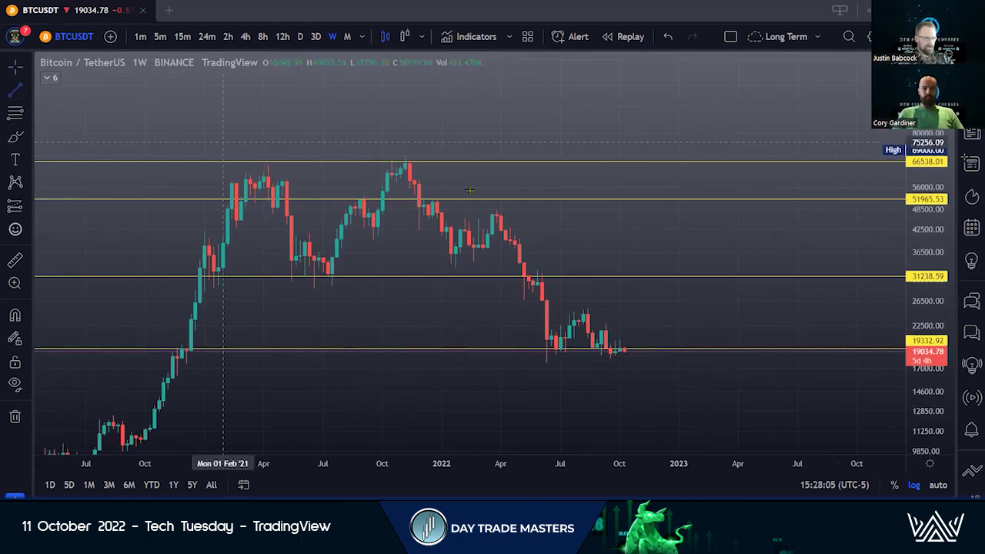
pyautogui.click(402, 156)
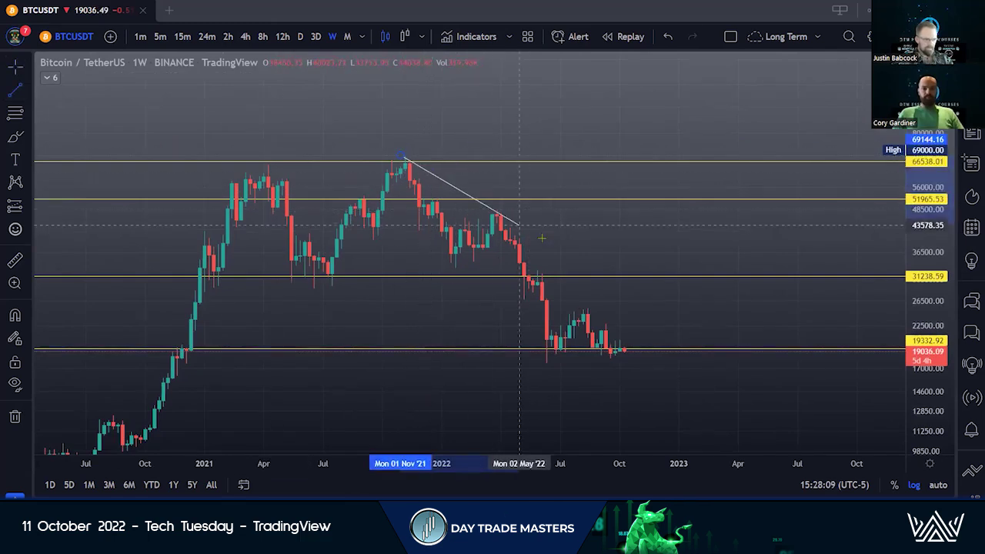
pyautogui.click(812, 385)
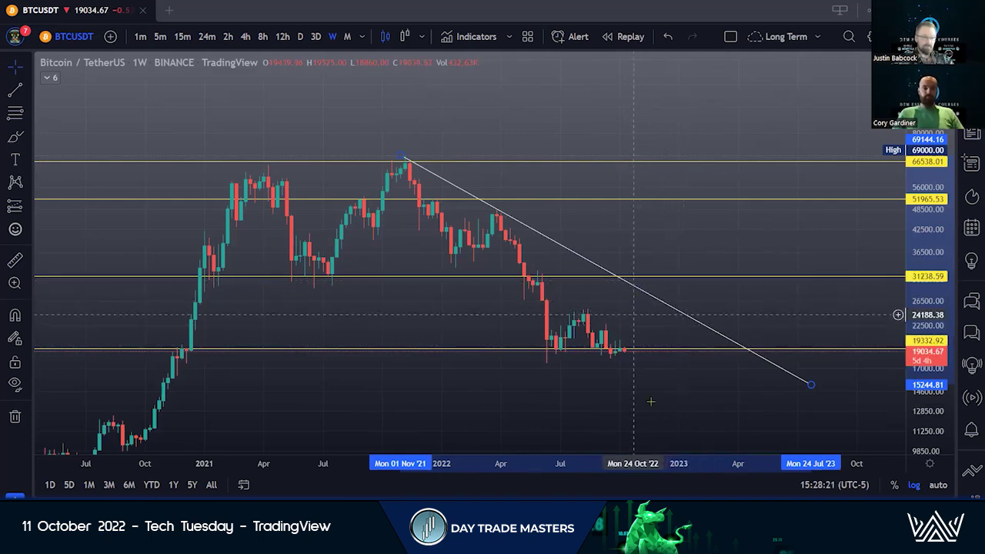
# Review the alert condition, trigger options, expiration, actions and message available for the descending trend line, without creating the alert.
pyautogui.rightClick(678, 314)
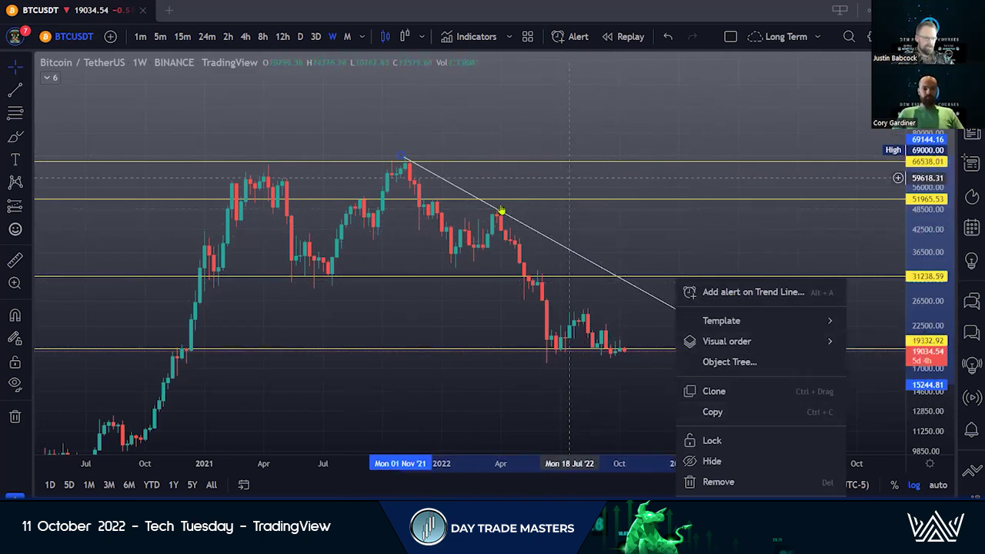
pyautogui.click(717, 293)
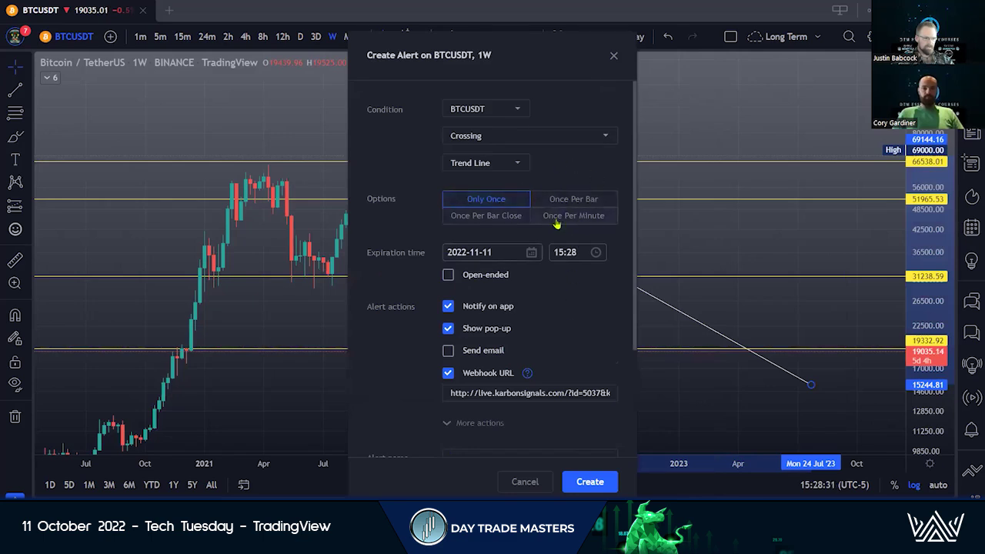
pyautogui.scroll(-2, 505, 388)
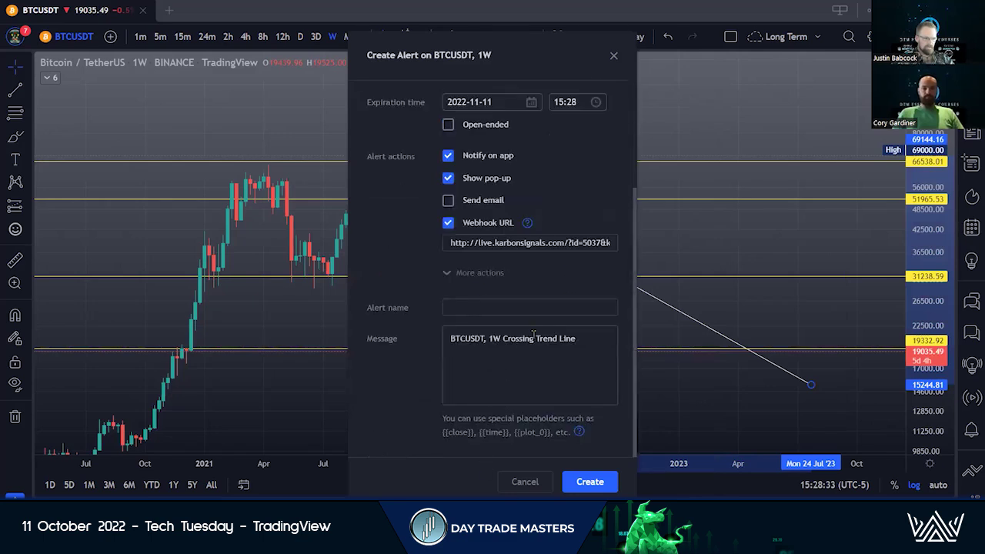
pyautogui.scroll(2, 554, 373)
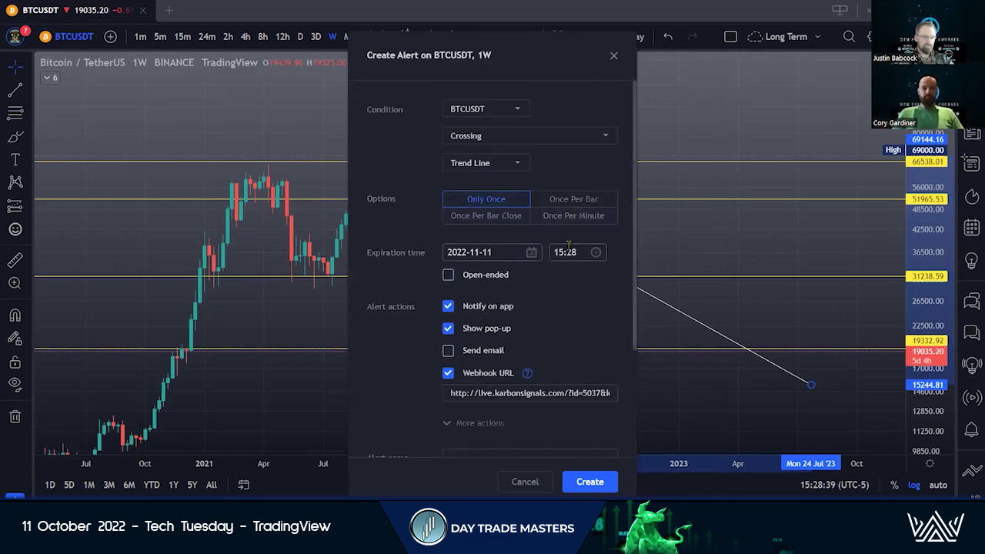
pyautogui.scroll(-2, 556, 344)
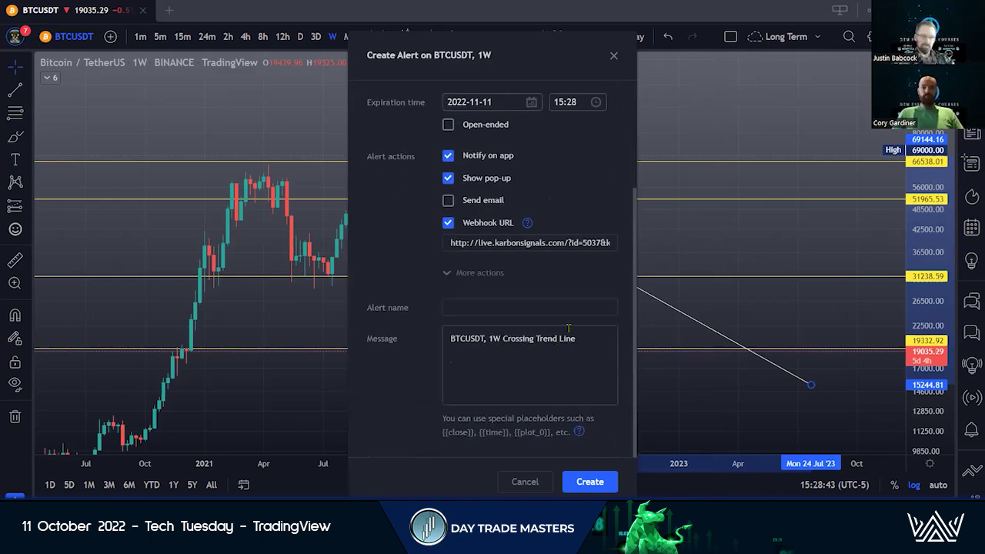
pyautogui.click(538, 482)
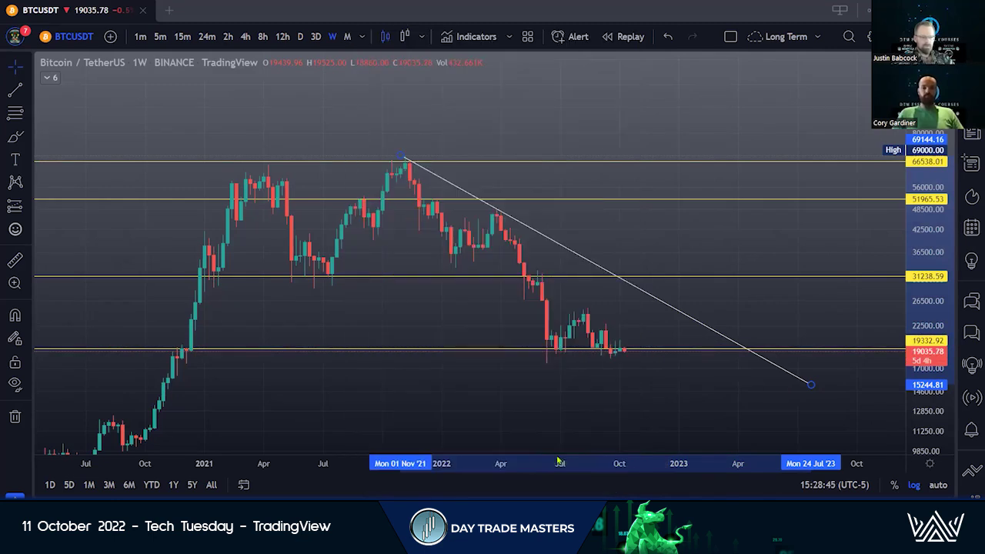
pyautogui.click(656, 374)
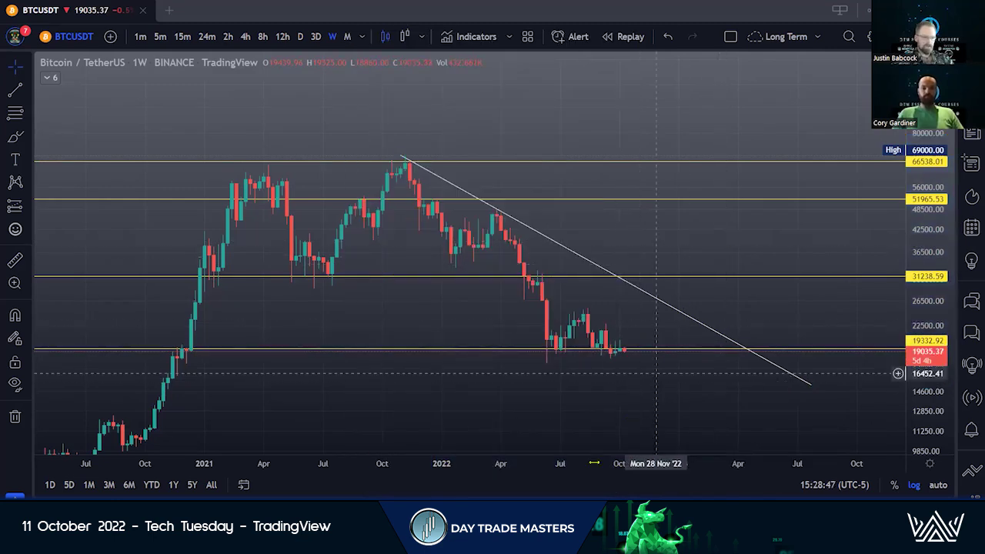
# Look over the general alert settings, and add a BTCUSDT price alert at 25449.45.
pyautogui.moveTo(750, 326); pyautogui.dragTo(710, 310)
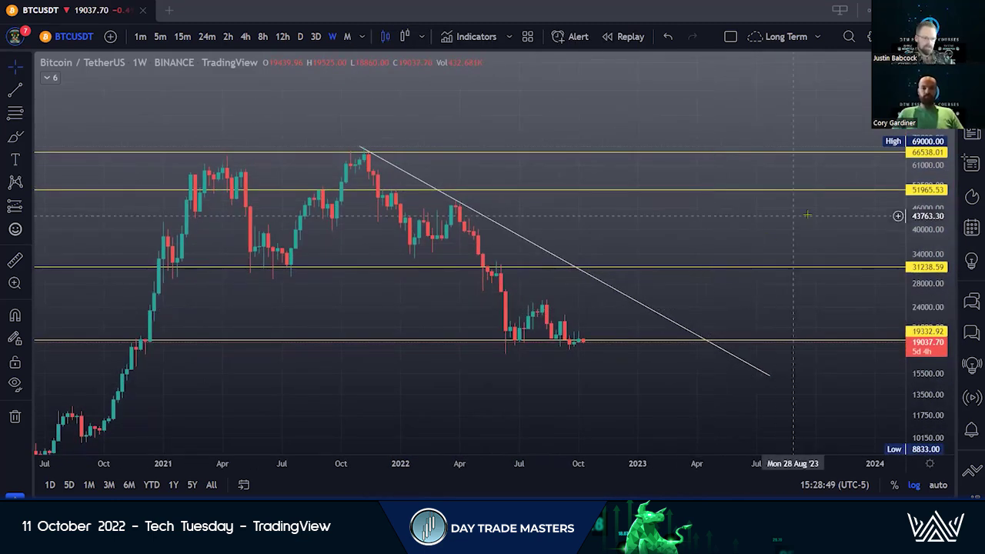
pyautogui.click(578, 38)
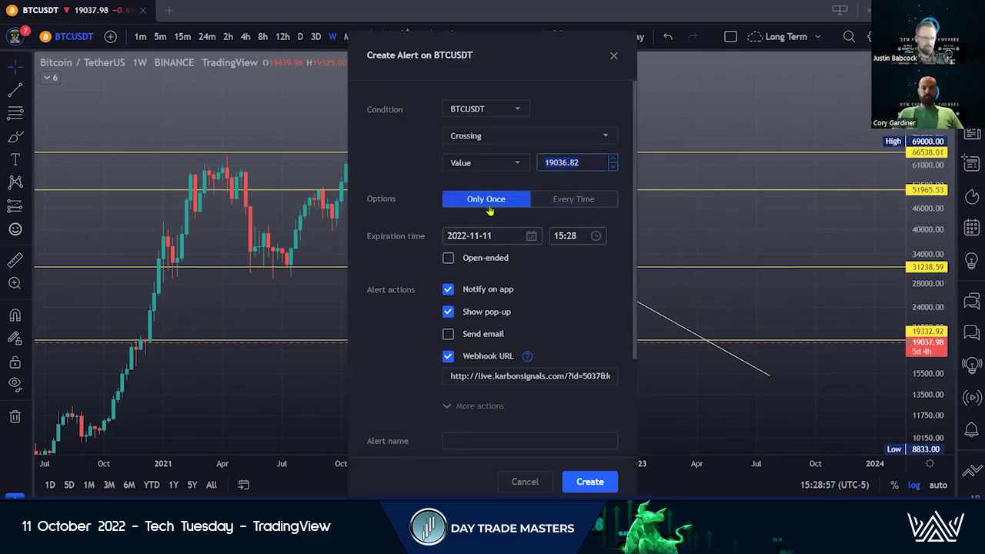
pyautogui.click(614, 57)
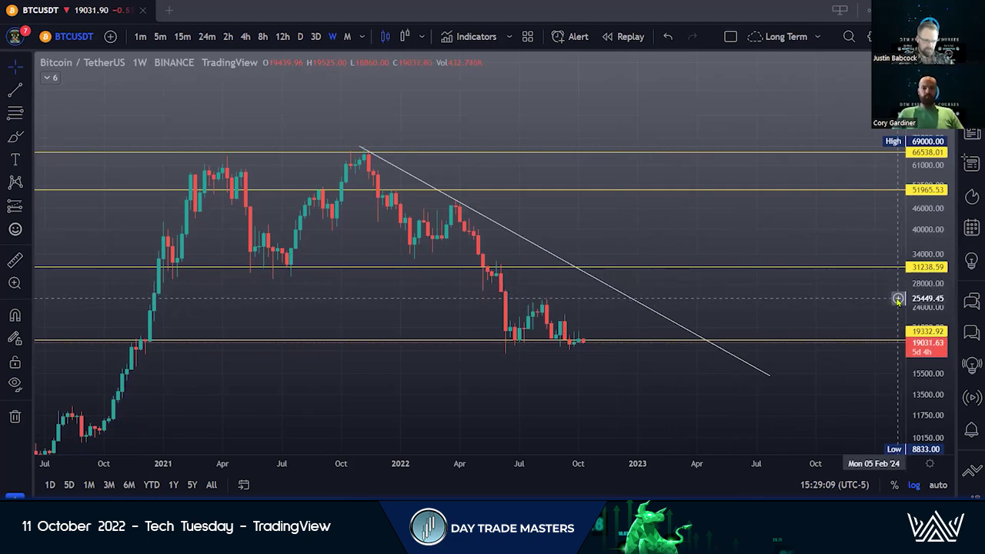
pyautogui.click(898, 299)
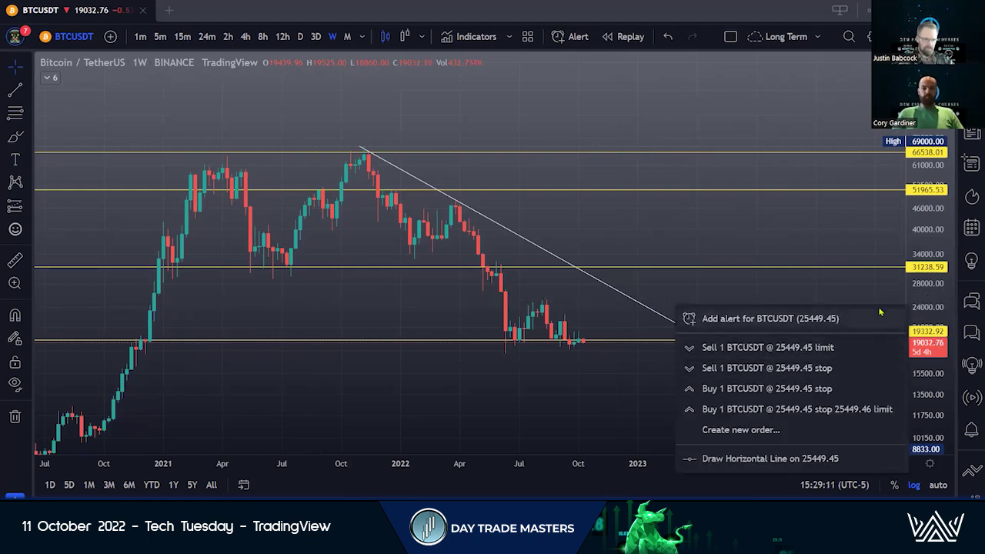
pyautogui.click(809, 361)
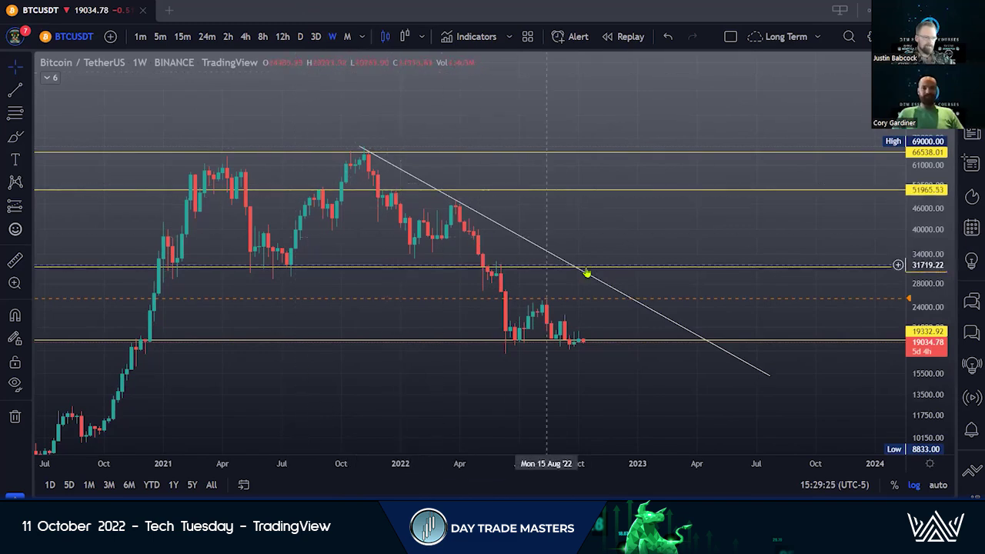
# Try an alert on the descending trend line with the Once Per Bar option and discard it.
pyautogui.rightClick(538, 250)
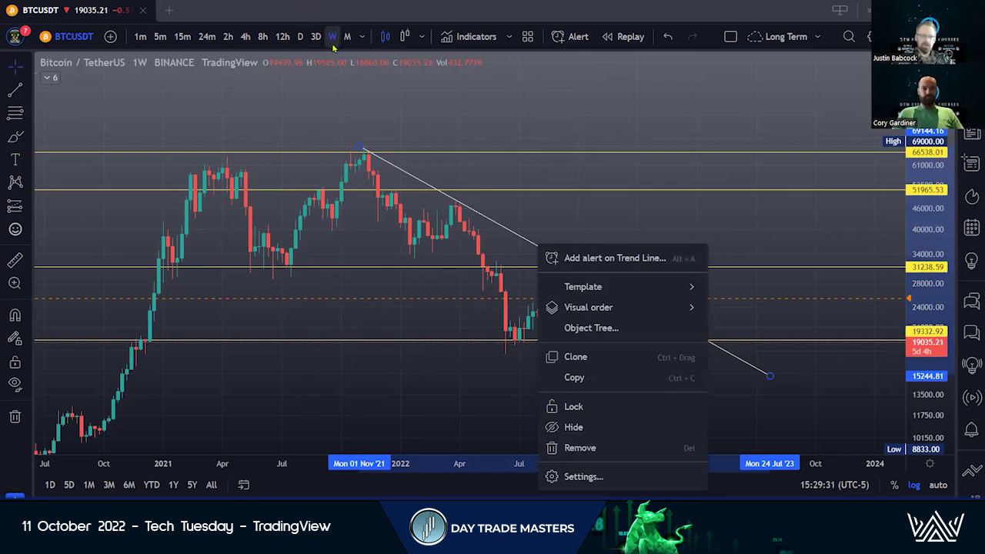
pyautogui.click(568, 256)
pyautogui.click(573, 200)
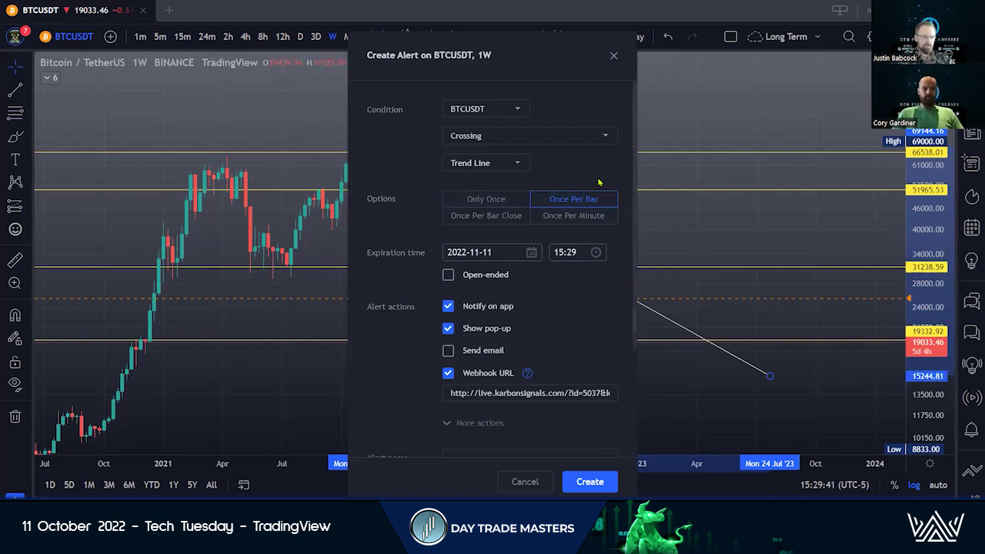
pyautogui.click(515, 481)
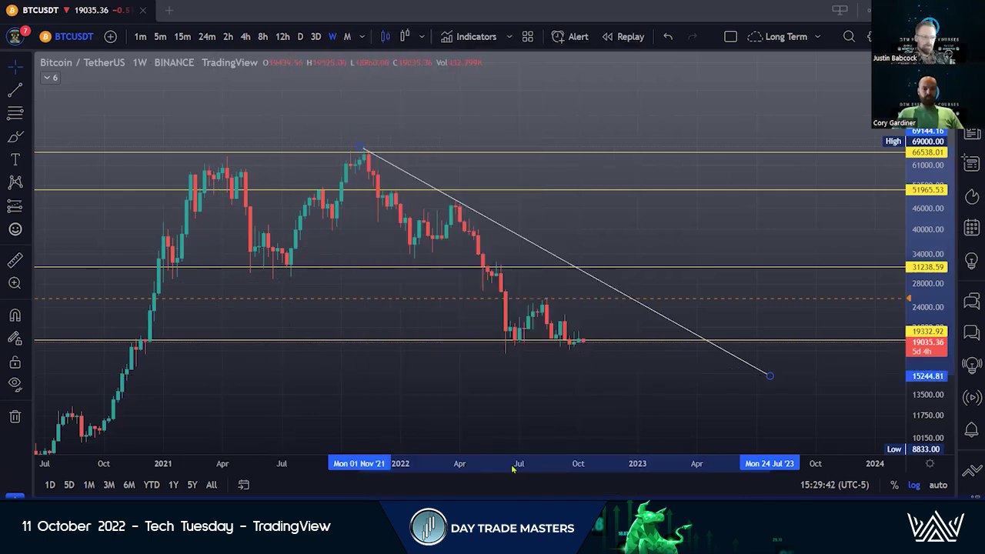
# Switch the BTCUSDT chart to the 4-hour interval and rescale the price axis around the recent candles.
pyautogui.click(301, 37)
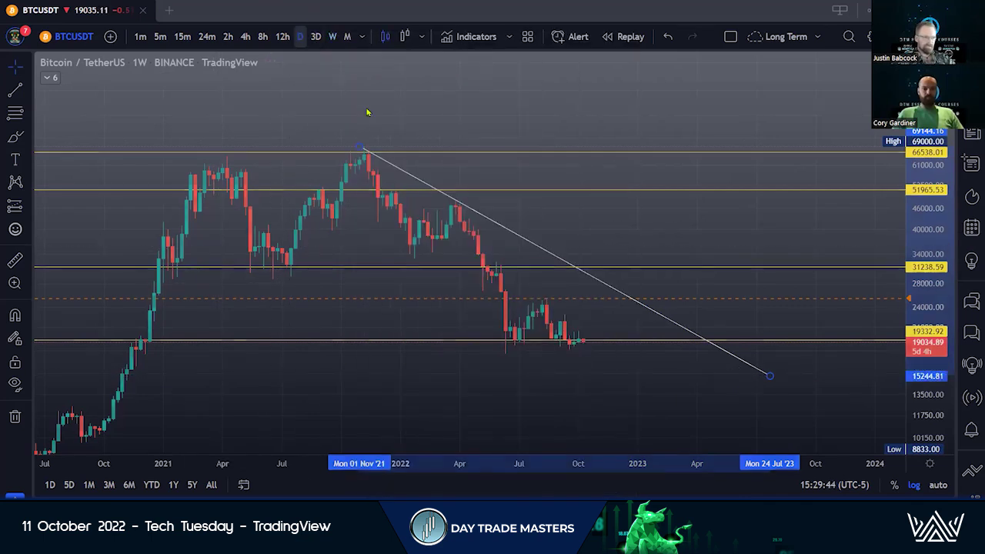
pyautogui.click(244, 37)
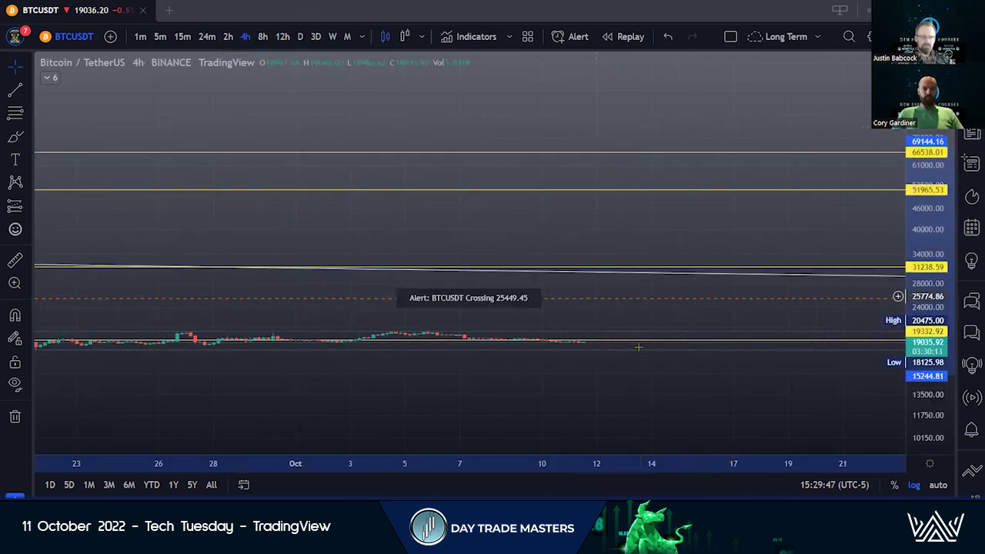
pyautogui.moveTo(916, 355); pyautogui.dragTo(677, 428)
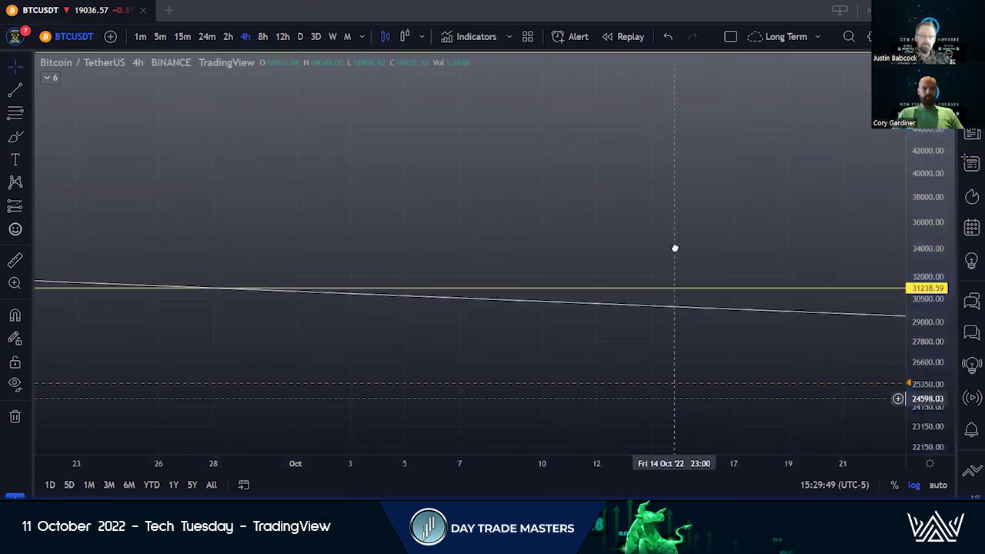
pyautogui.moveTo(675, 249); pyautogui.dragTo(708, 150)
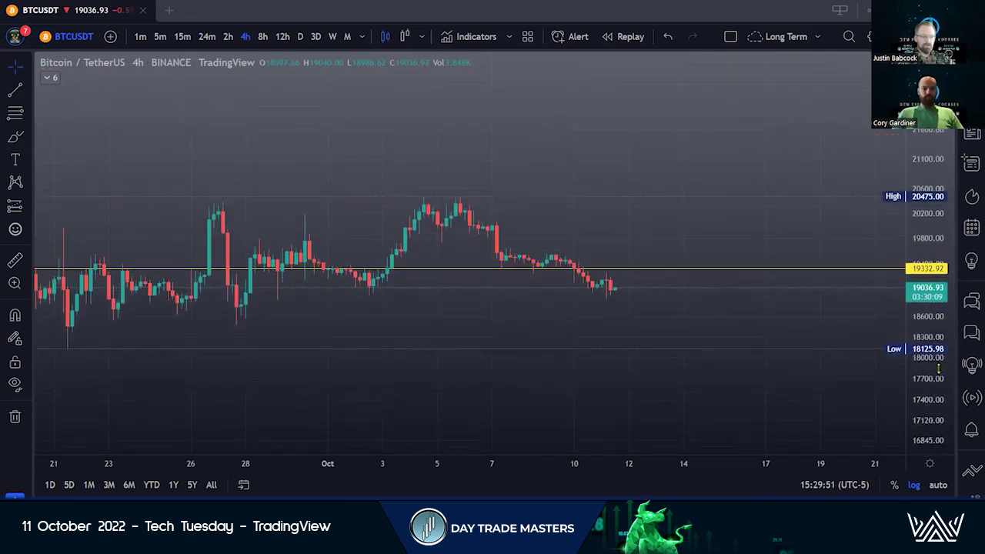
# Measure the price swing up from the late-September low on the 4-hour chart and clear the measurement.
pyautogui.scroll(-4, 710, 378)
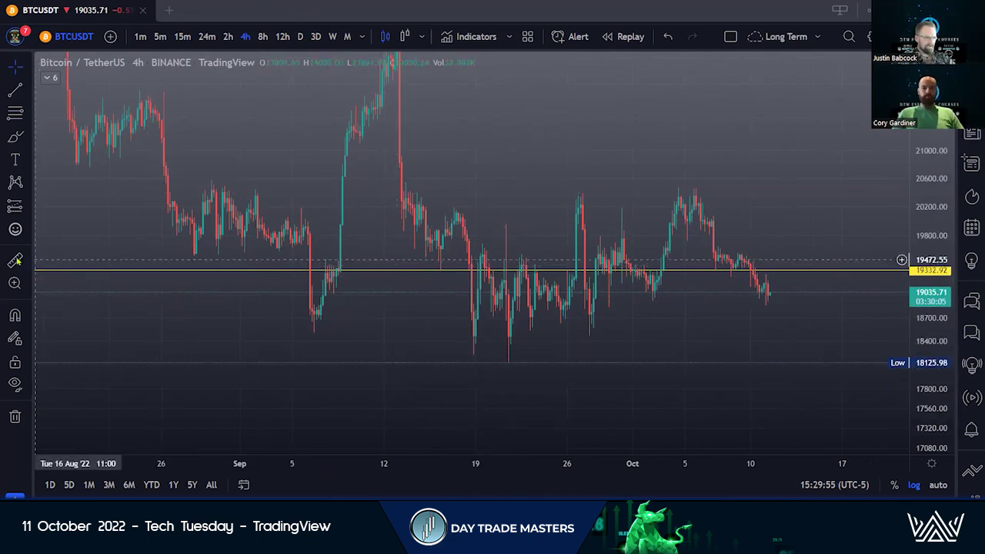
pyautogui.keyDown('shift'); pyautogui.click(506, 362); pyautogui.keyUp('shift')
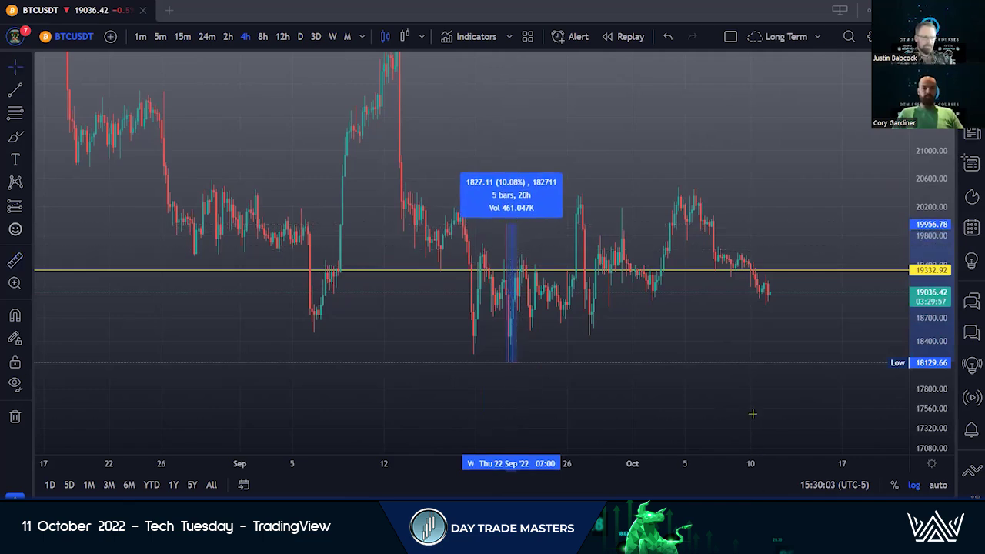
pyautogui.click(739, 375)
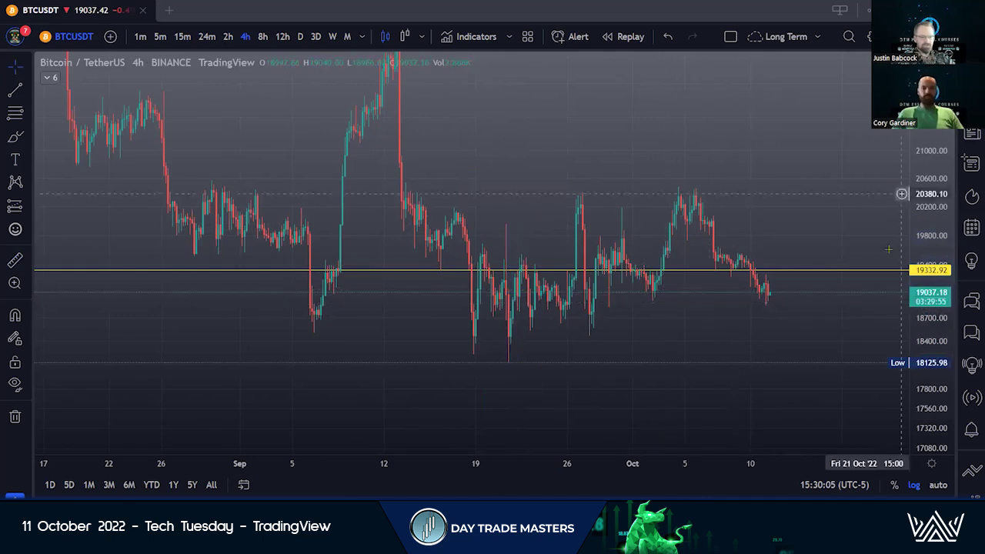
# Examine the 4-hour BTCUSDT price history back to May around the 19332.92 line.
pyautogui.moveTo(930, 253); pyautogui.dragTo(929, 297)
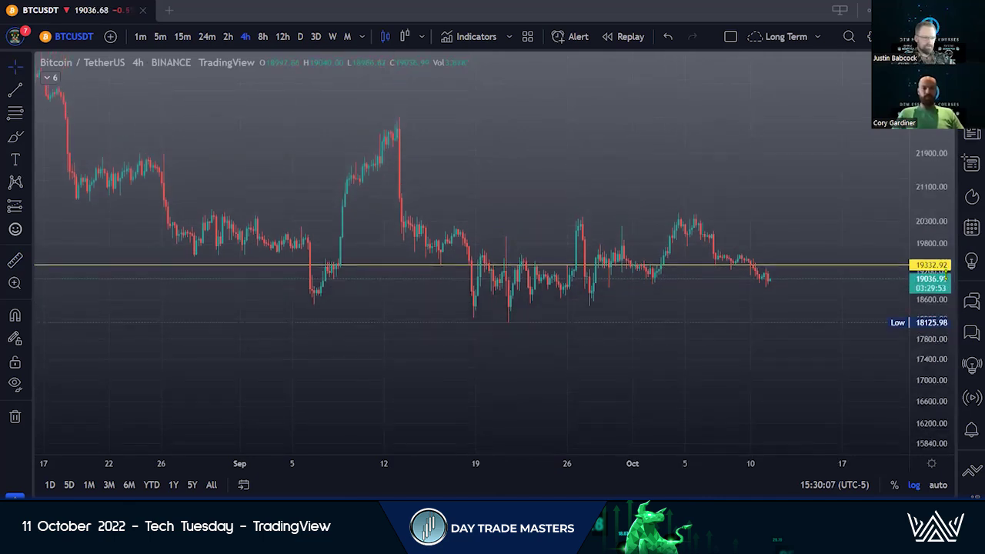
pyautogui.scroll(-3, 756, 284)
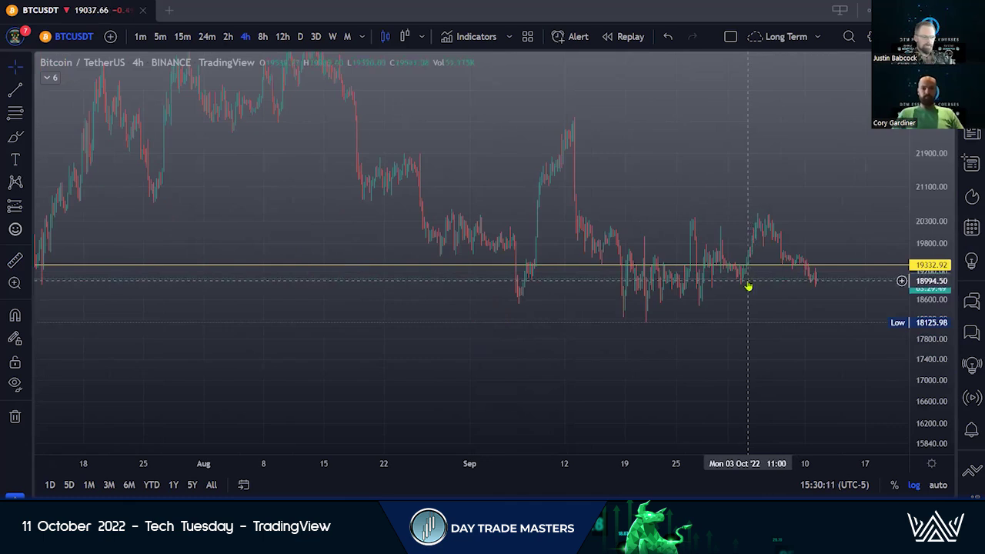
pyautogui.scroll(-3, 630, 286)
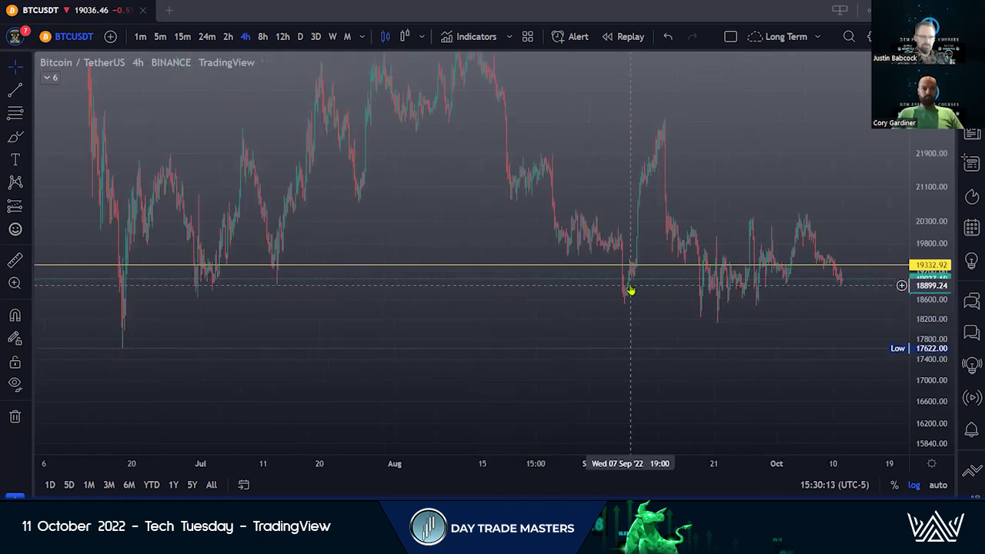
pyautogui.scroll(-4, 629, 286)
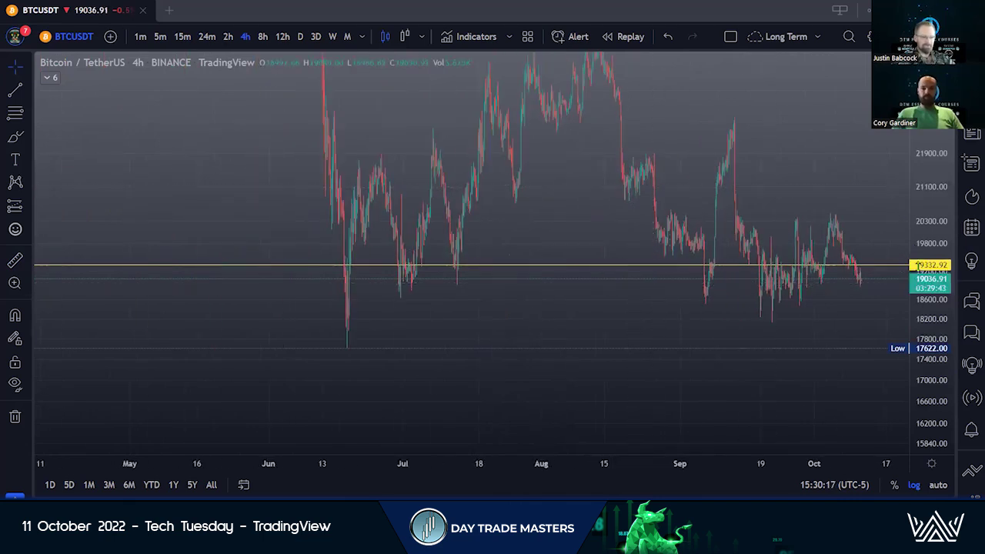
pyautogui.scroll(-2, 918, 264)
pyautogui.scroll(-4, 919, 264)
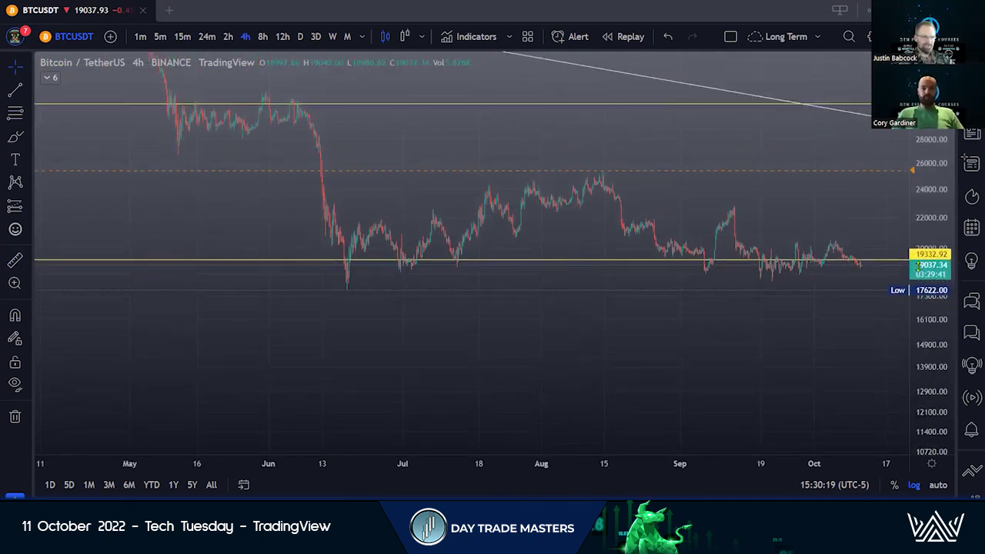
pyautogui.moveTo(759, 319); pyautogui.dragTo(719, 356)
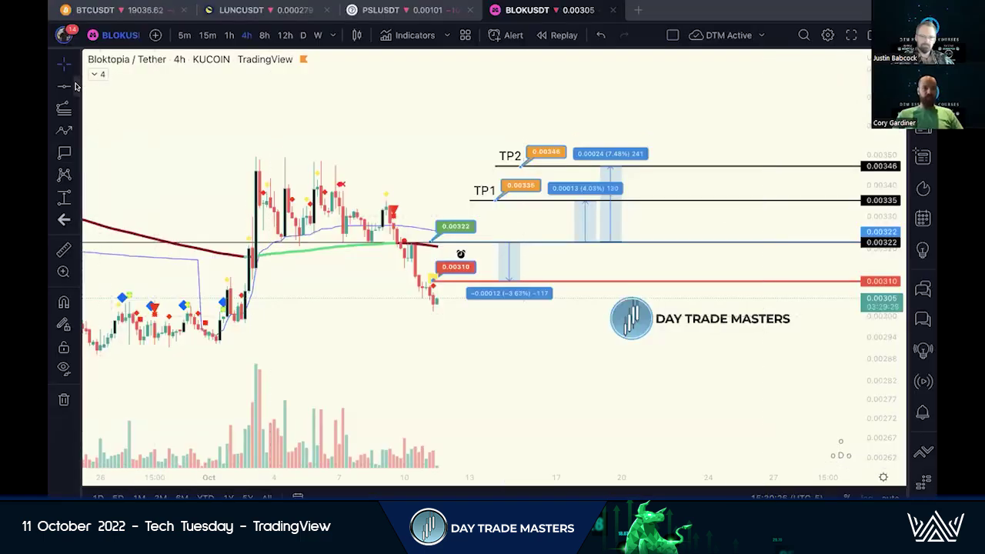
# Examine the line drawing tools on the BLOKUSDT chart and the favorite marking of Horizontal Line.
pyautogui.click(76, 87)
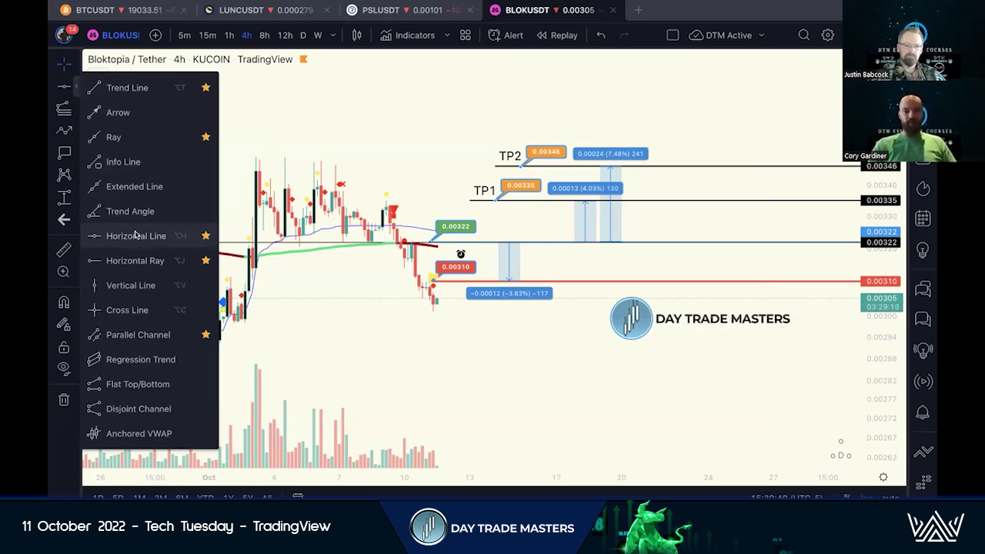
pyautogui.click(205, 236)
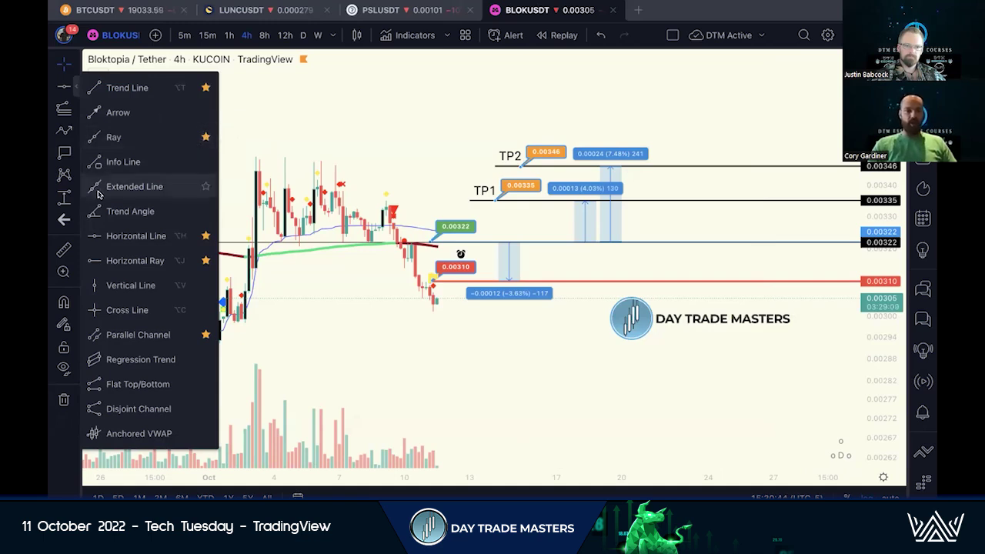
pyautogui.click(63, 65)
pyautogui.click(63, 64)
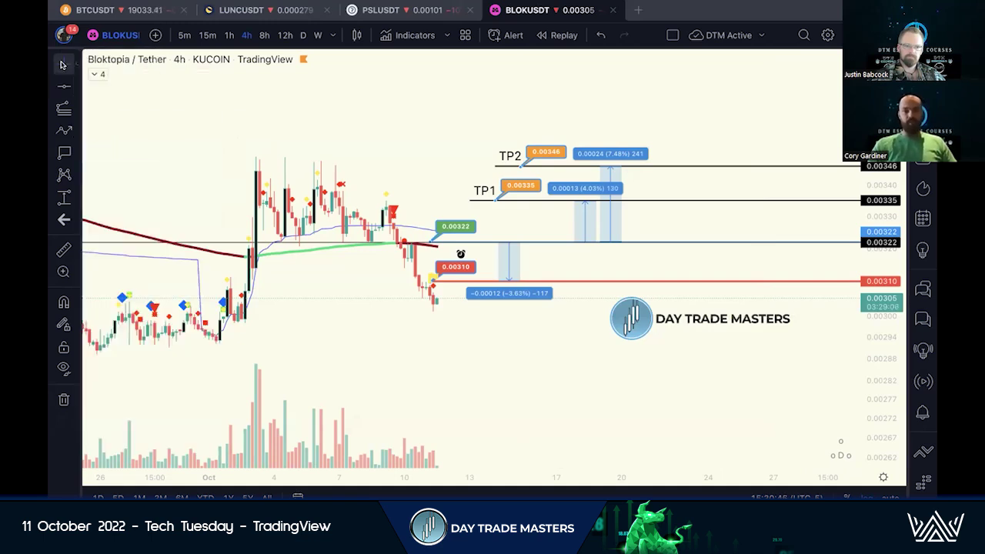